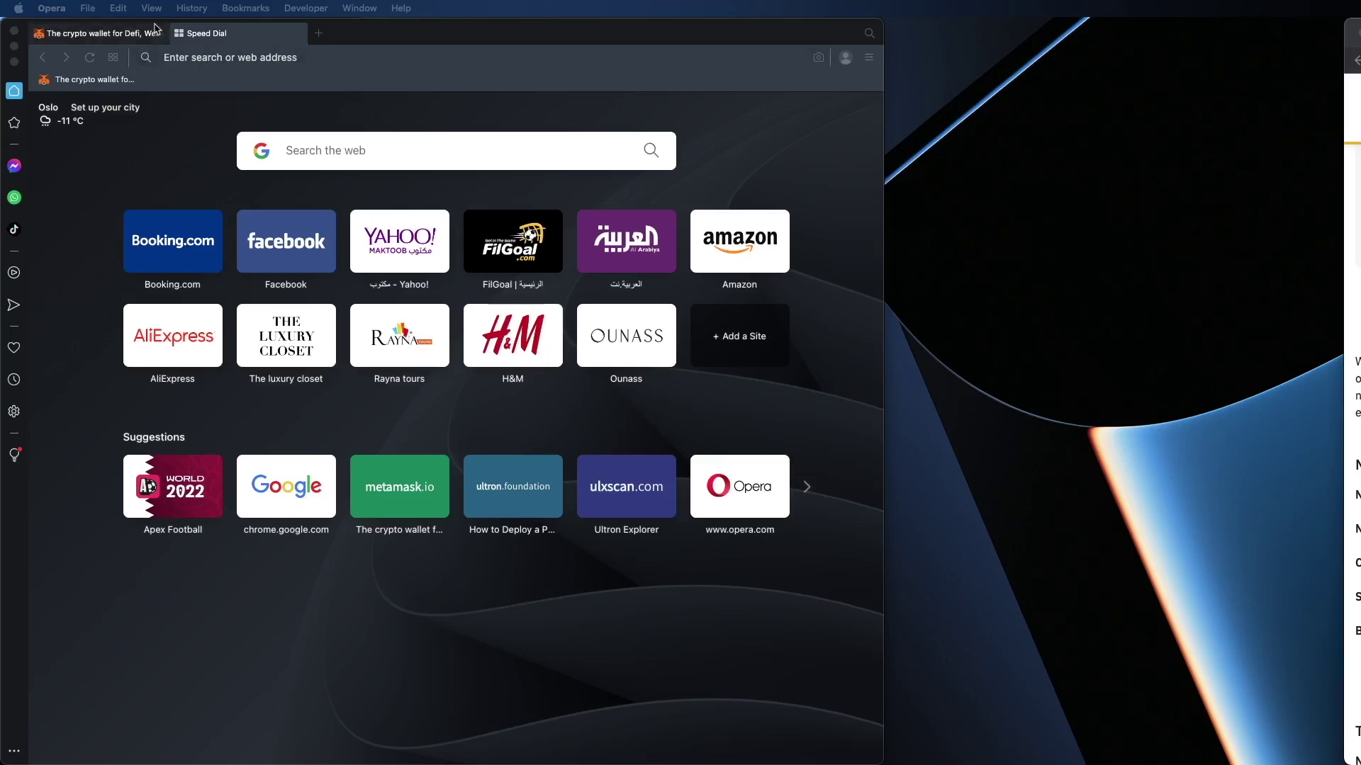
Step: Install the MetaMask extension into Opera from the Chrome Web Store and begin its setup
click(124, 33)
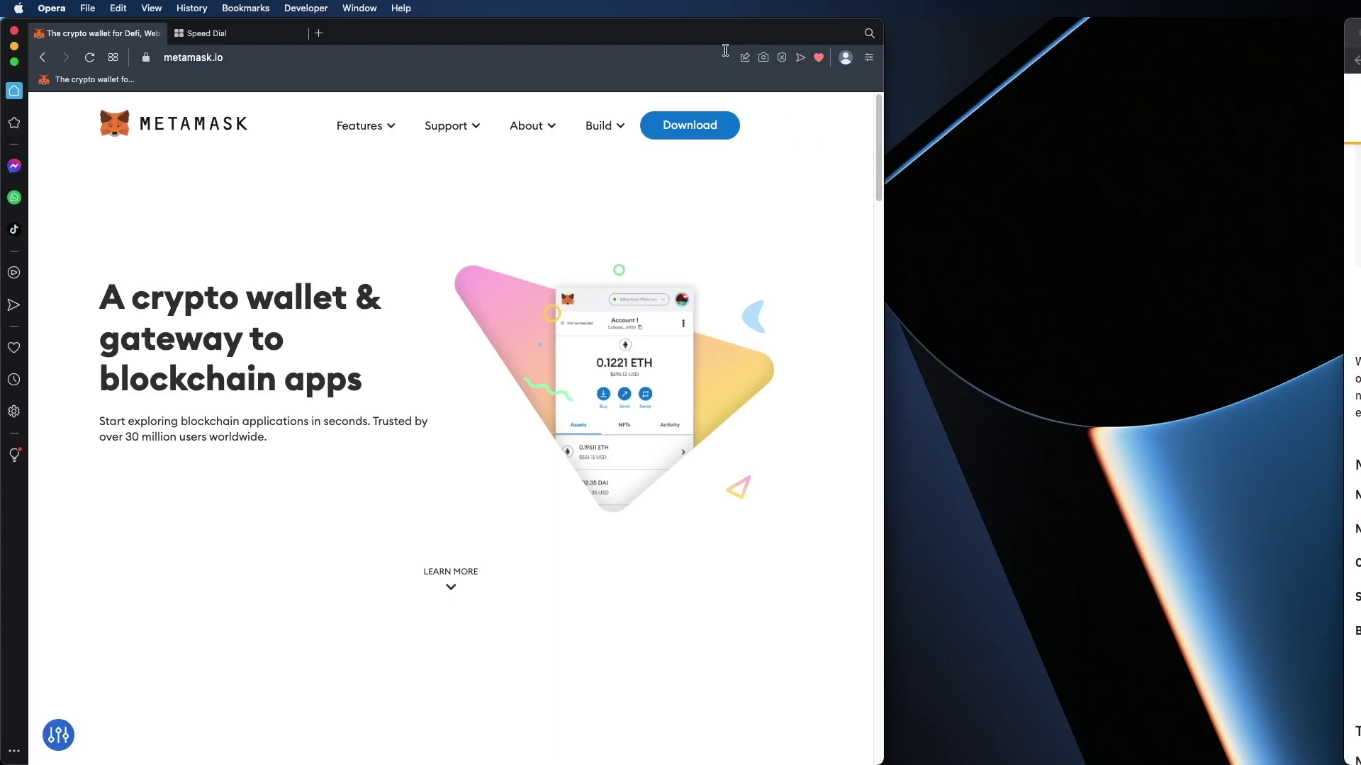
click(706, 125)
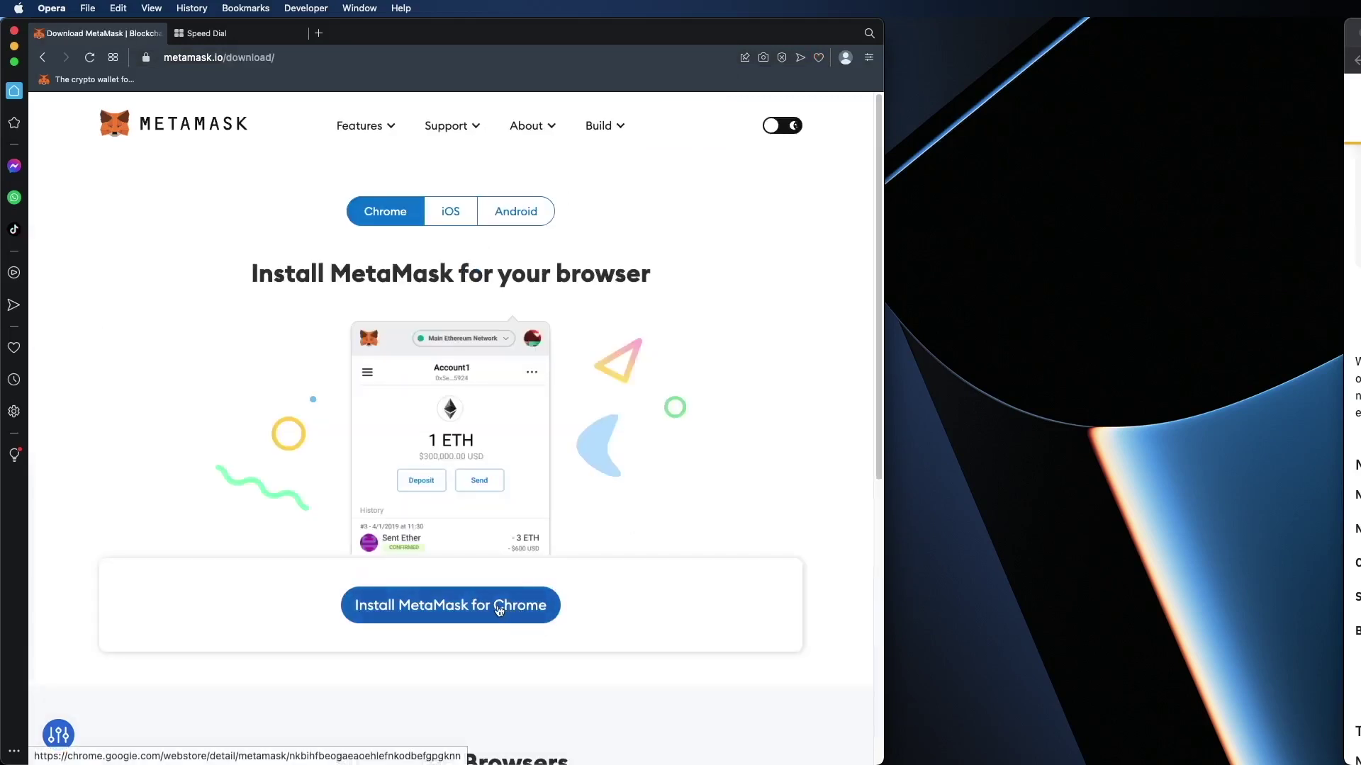
click(499, 611)
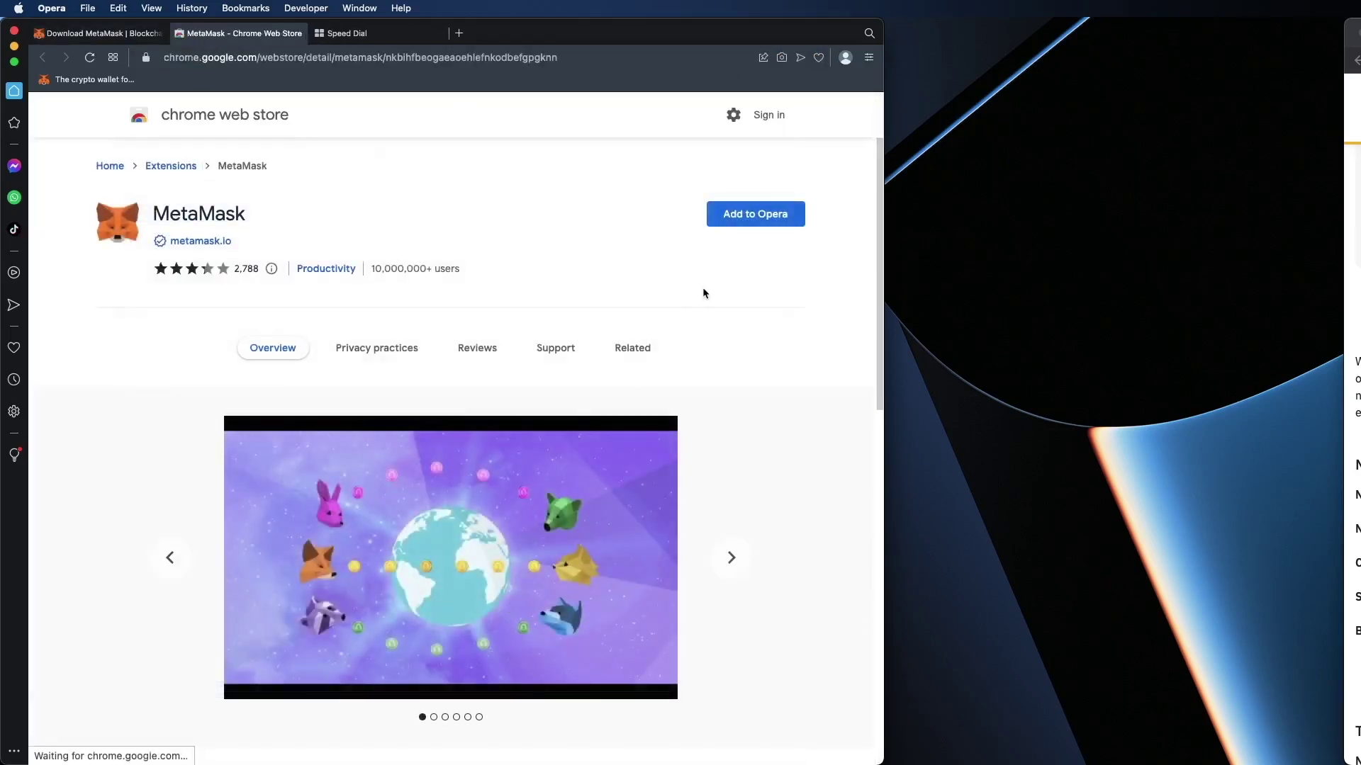
click(764, 224)
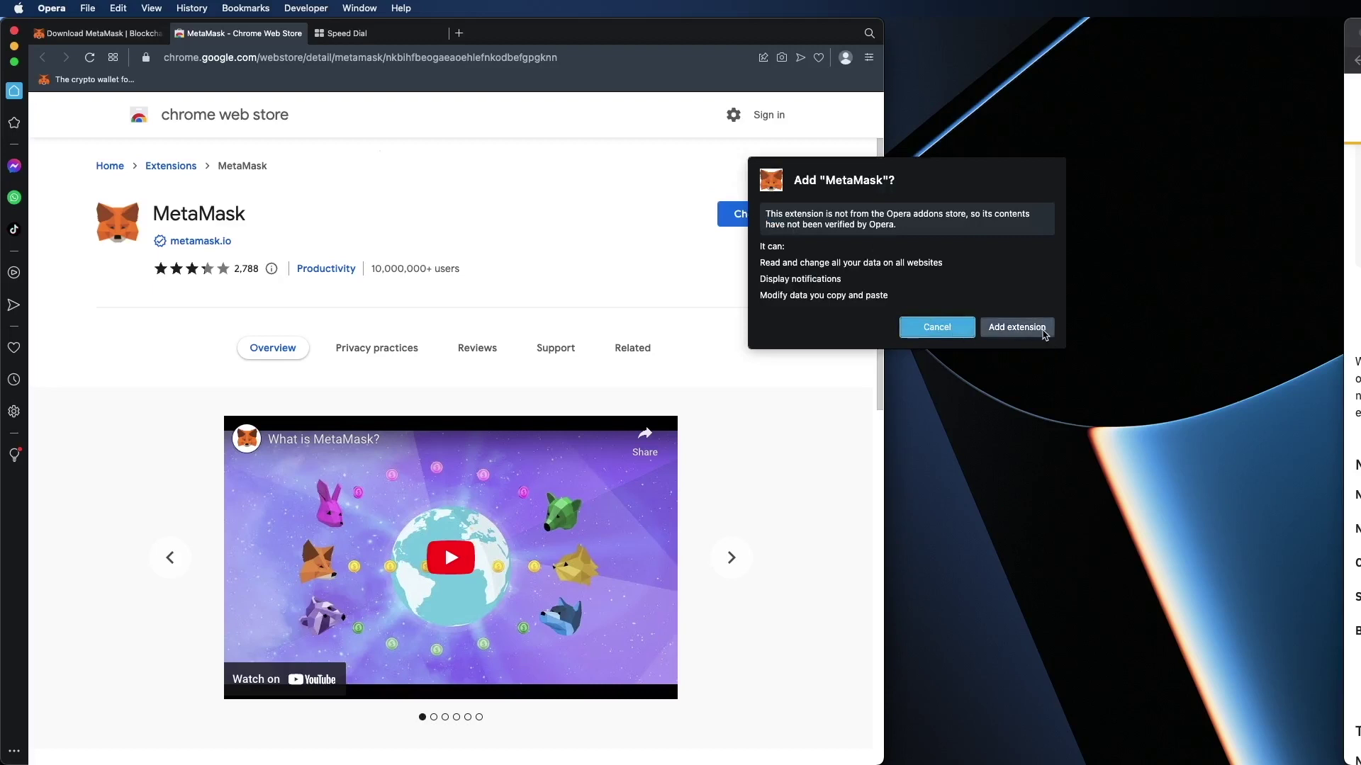
click(1036, 332)
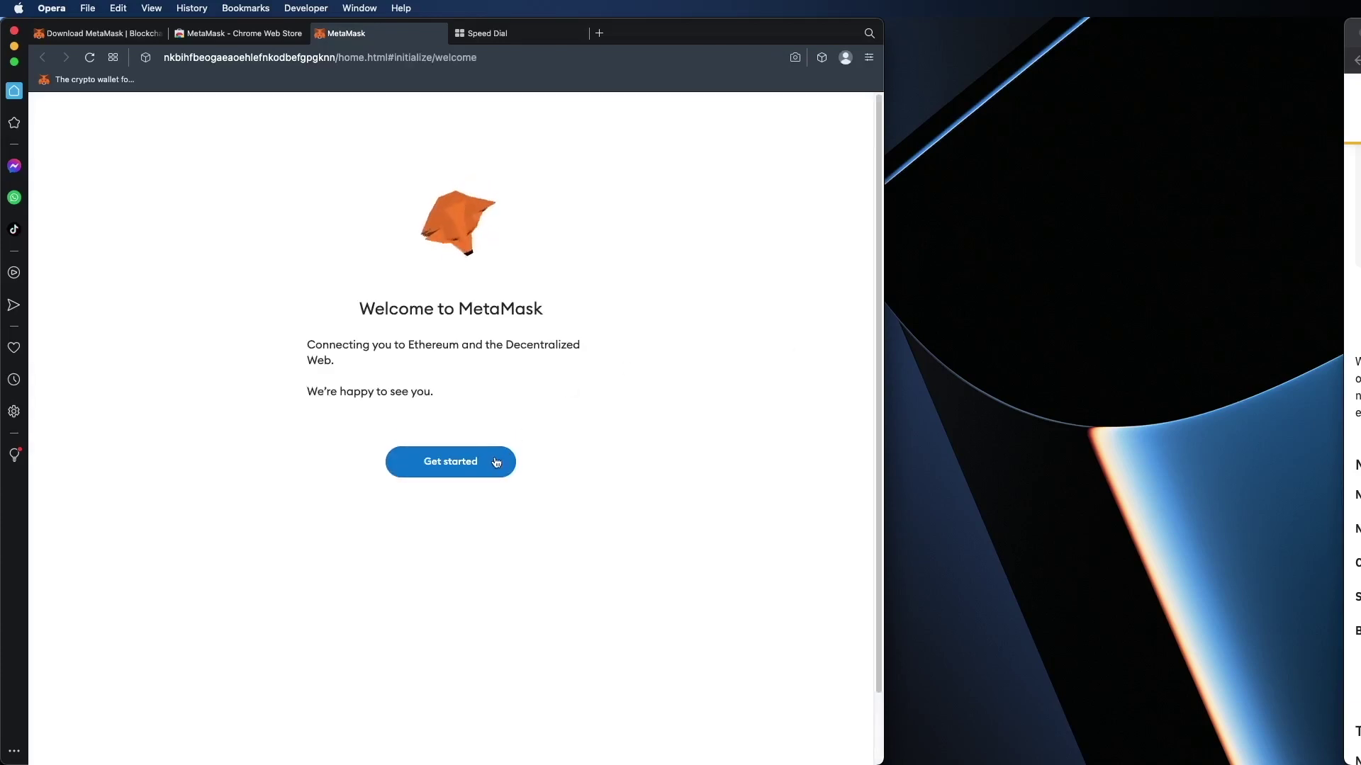
click(487, 463)
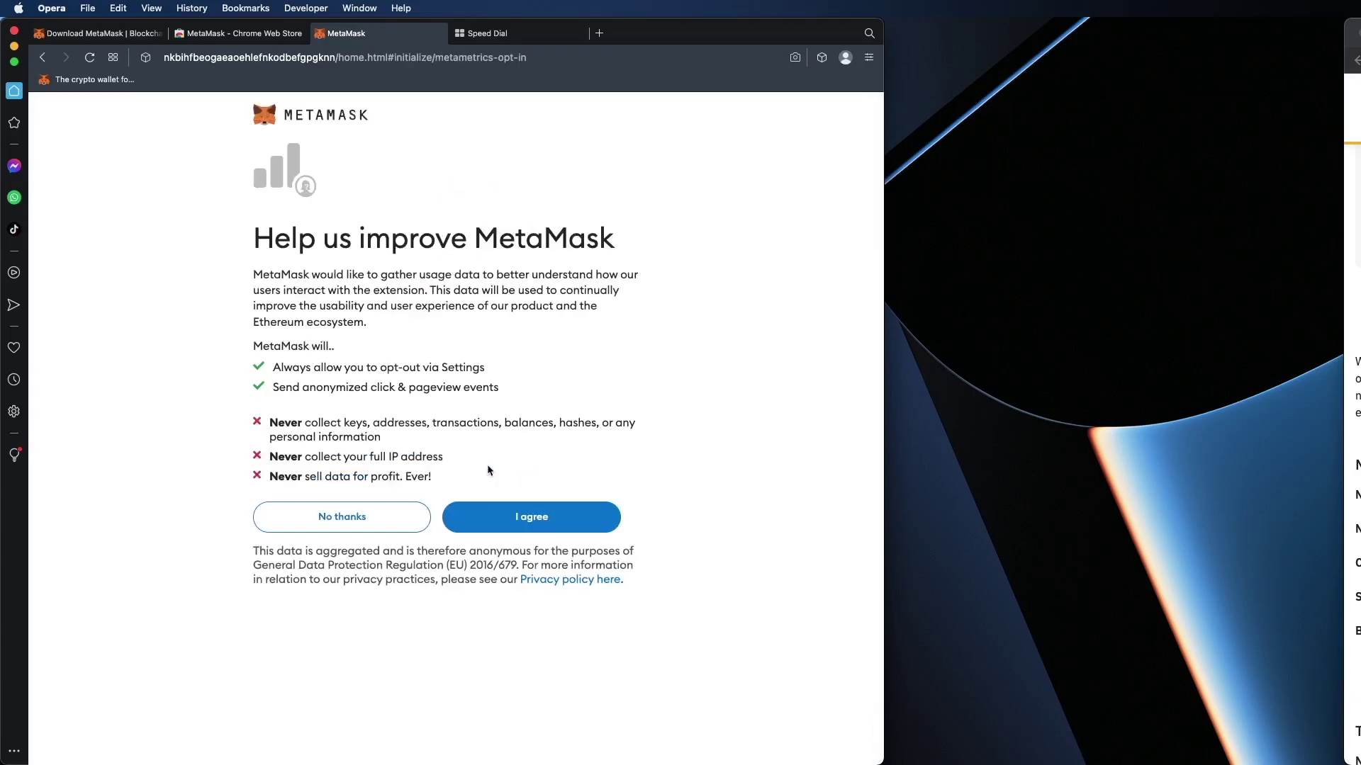
Step: Opt in to usage data, choose a new wallet, set and confirm its password, and accept the terms
click(526, 523)
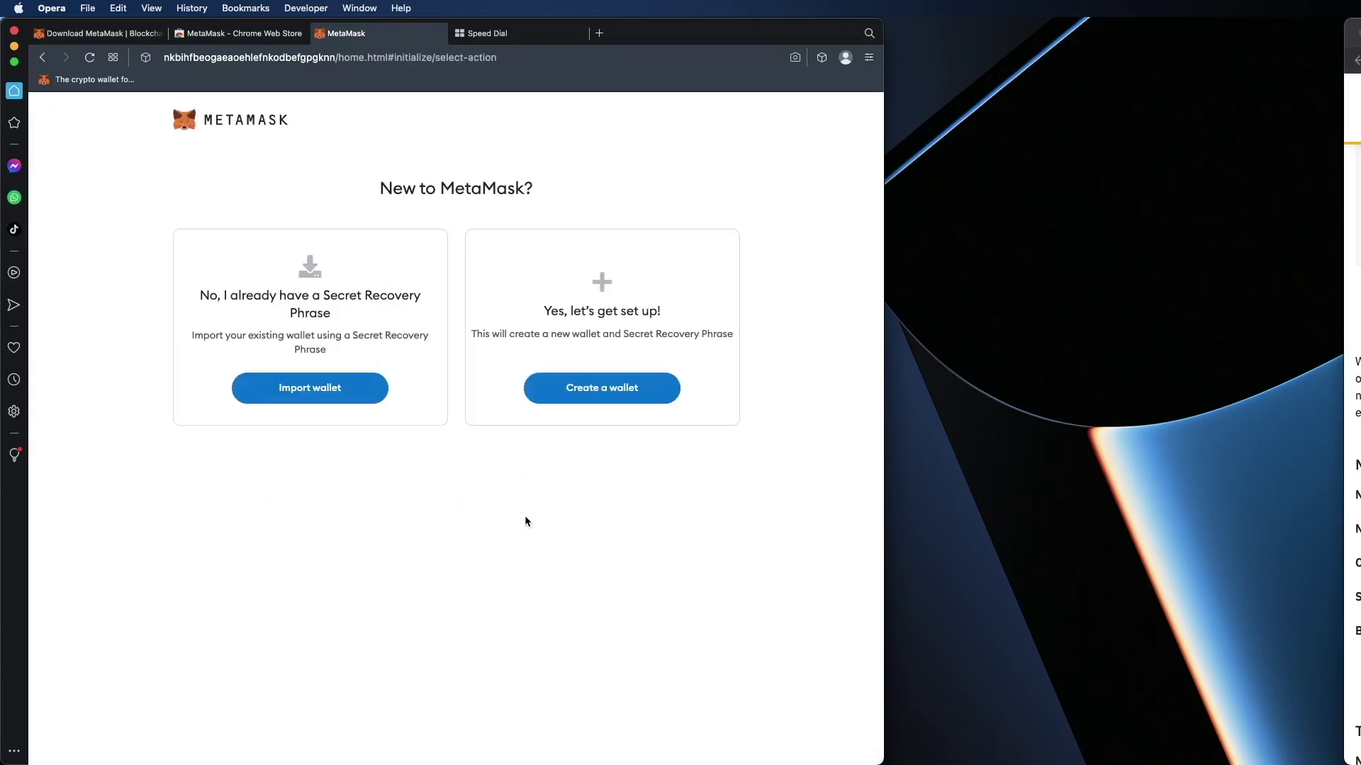
click(593, 392)
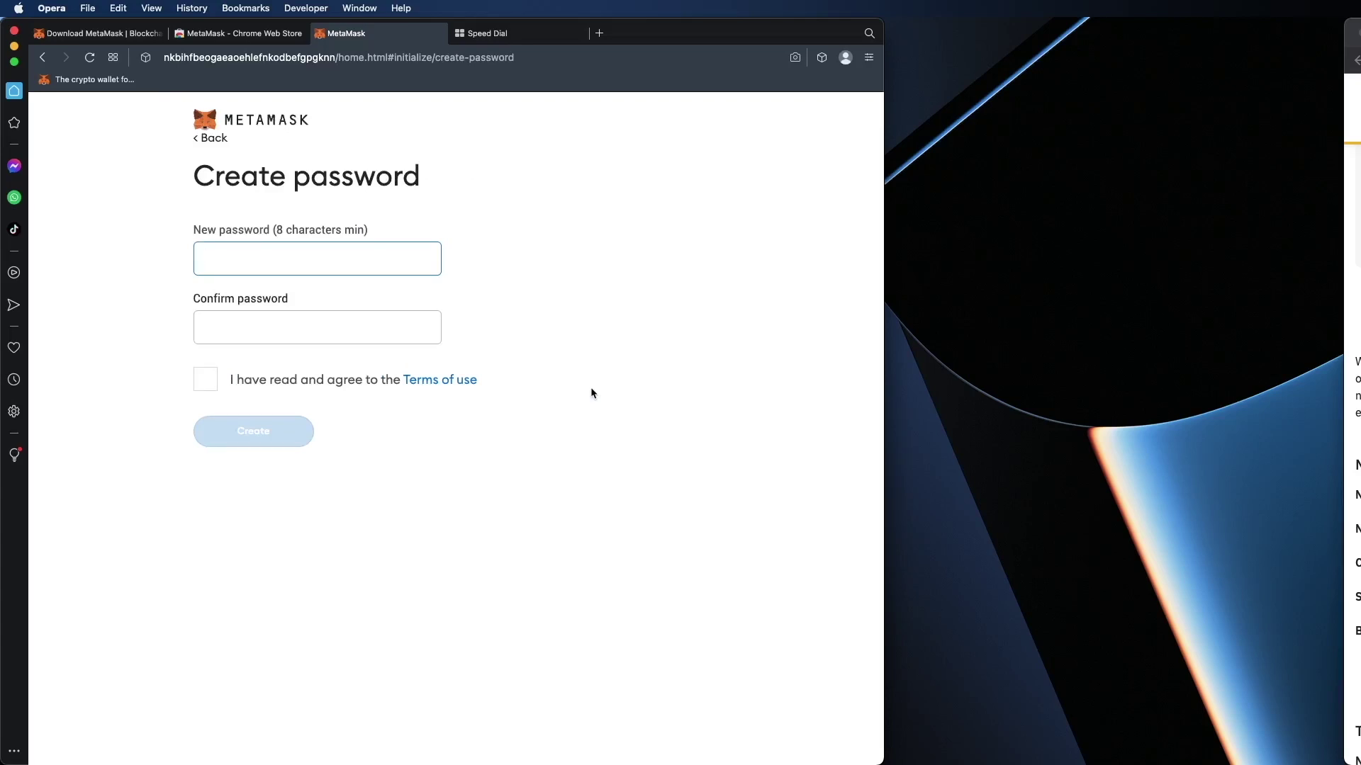
text(abc)
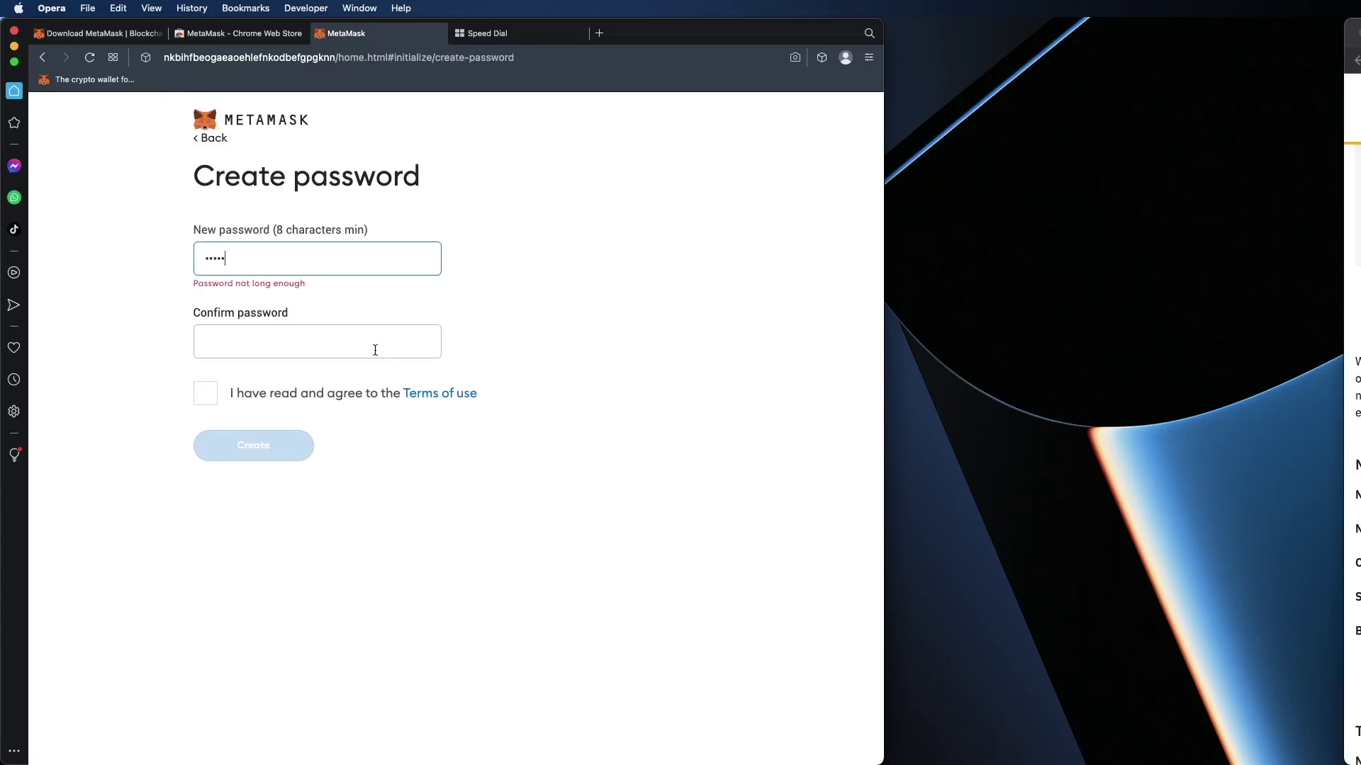
text(defgh)
click(360, 336)
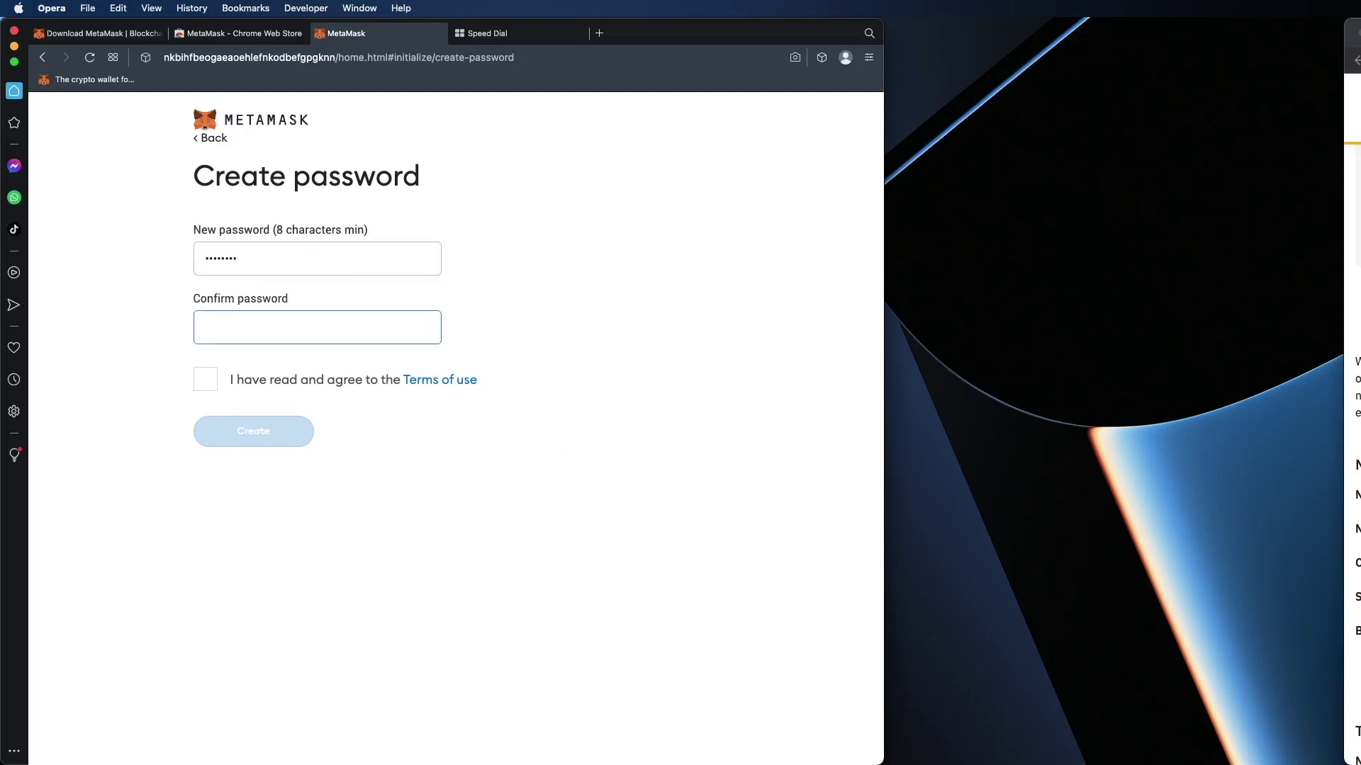
text(ab)
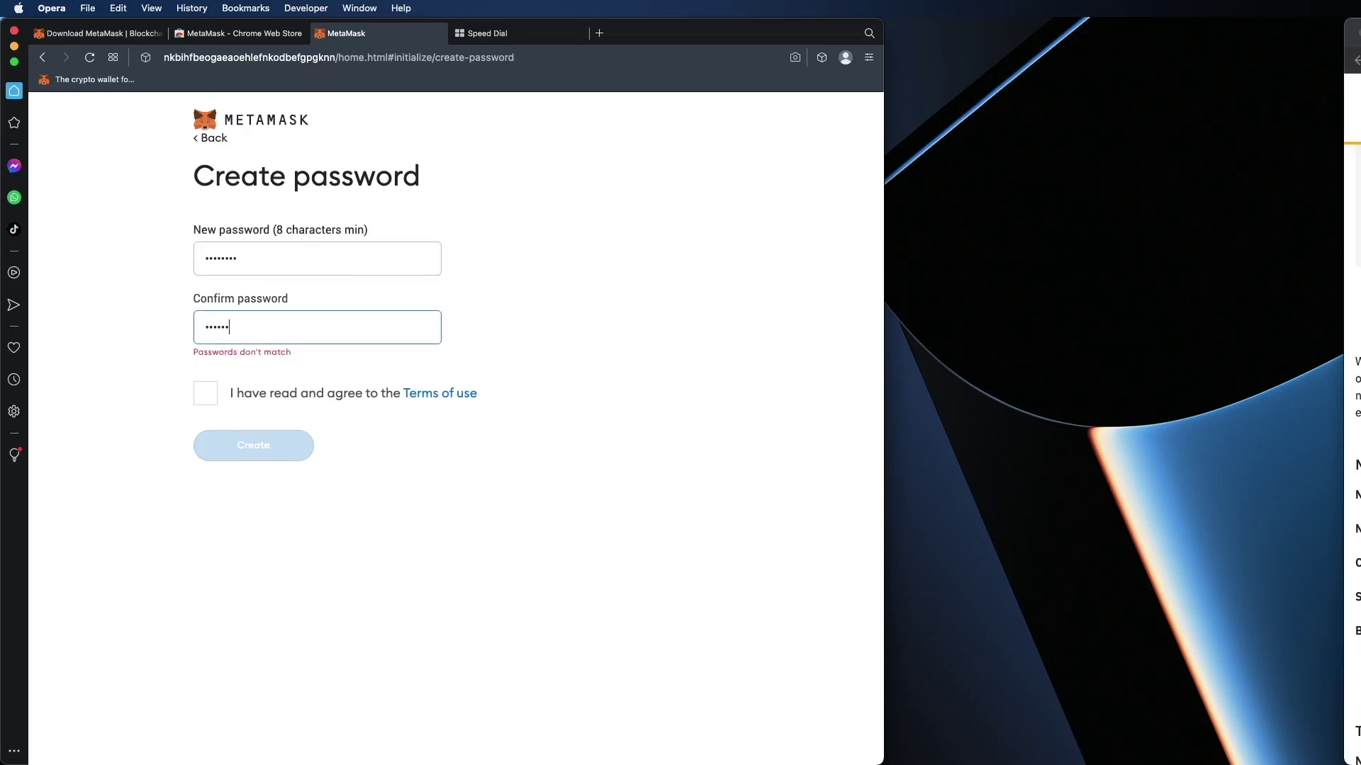
text(cdefgh)
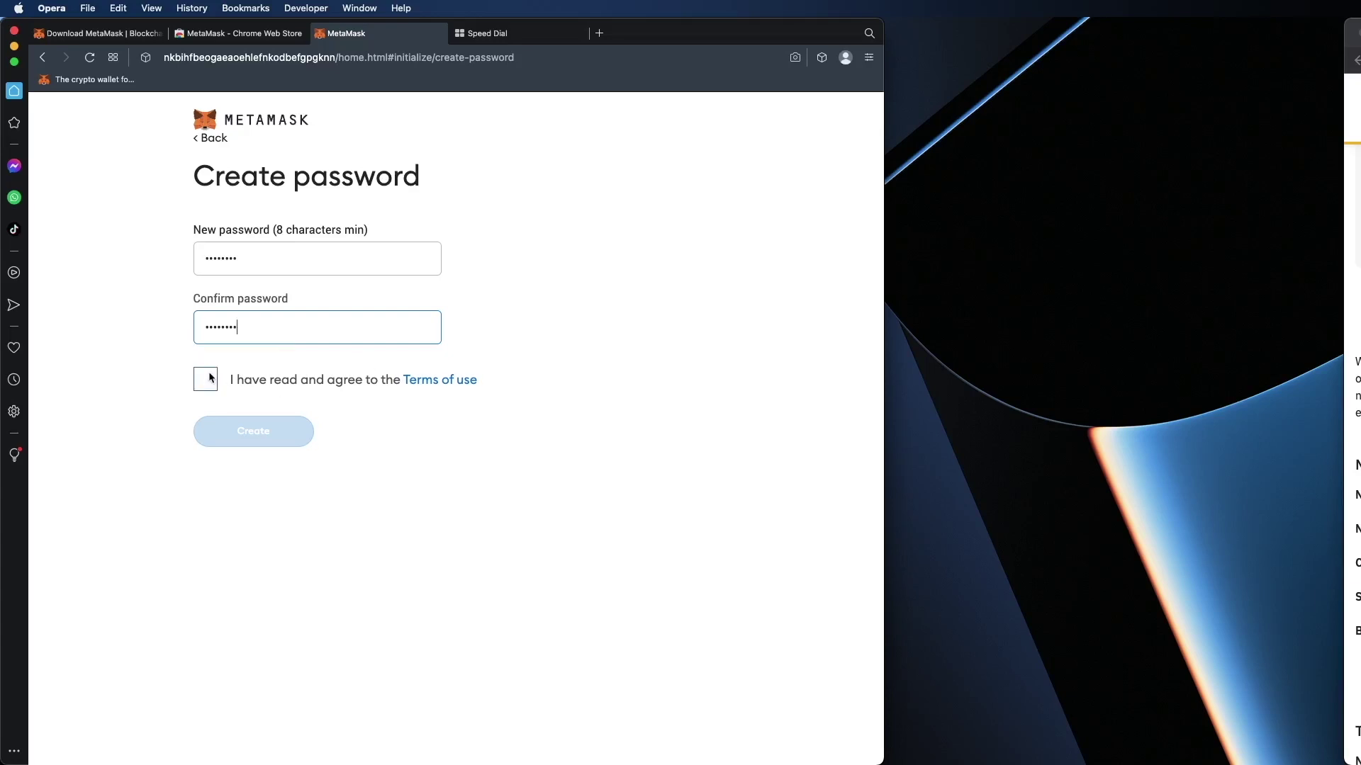
click(206, 379)
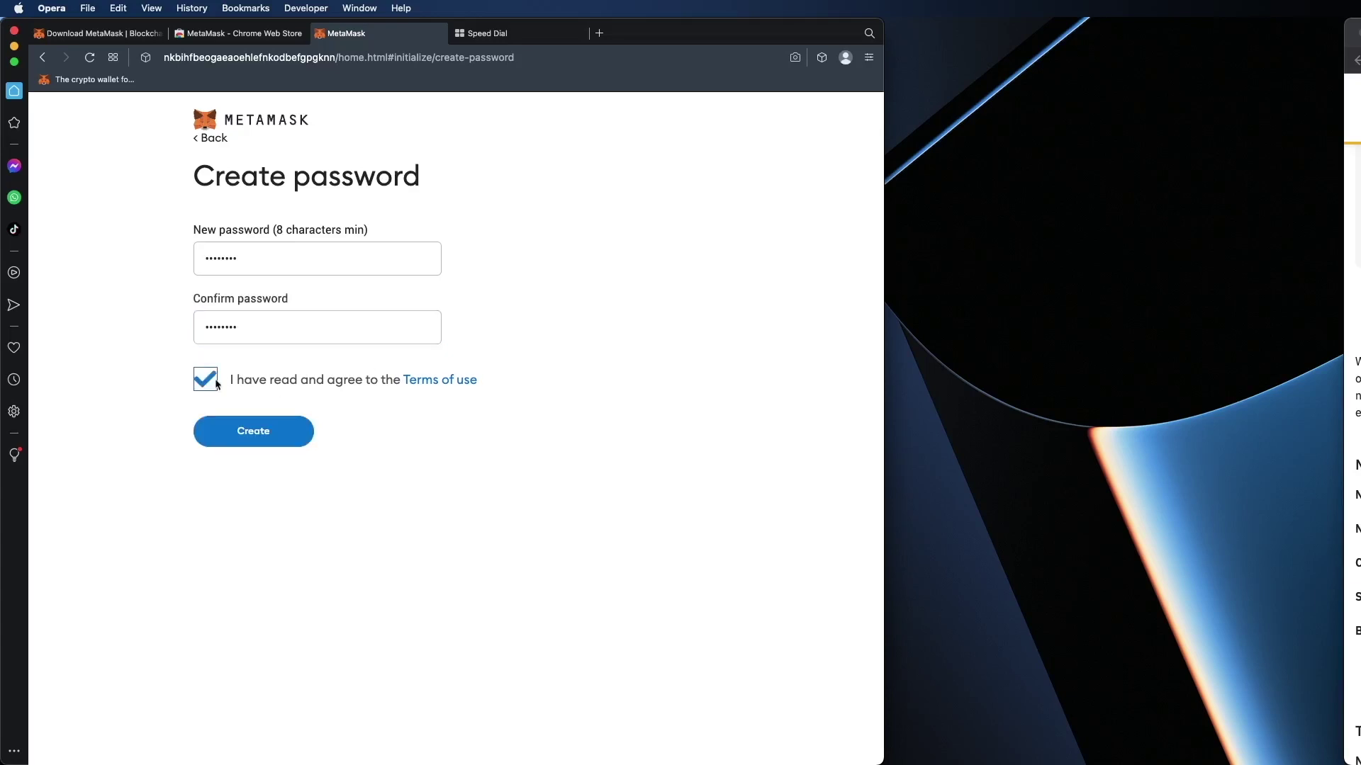
click(290, 435)
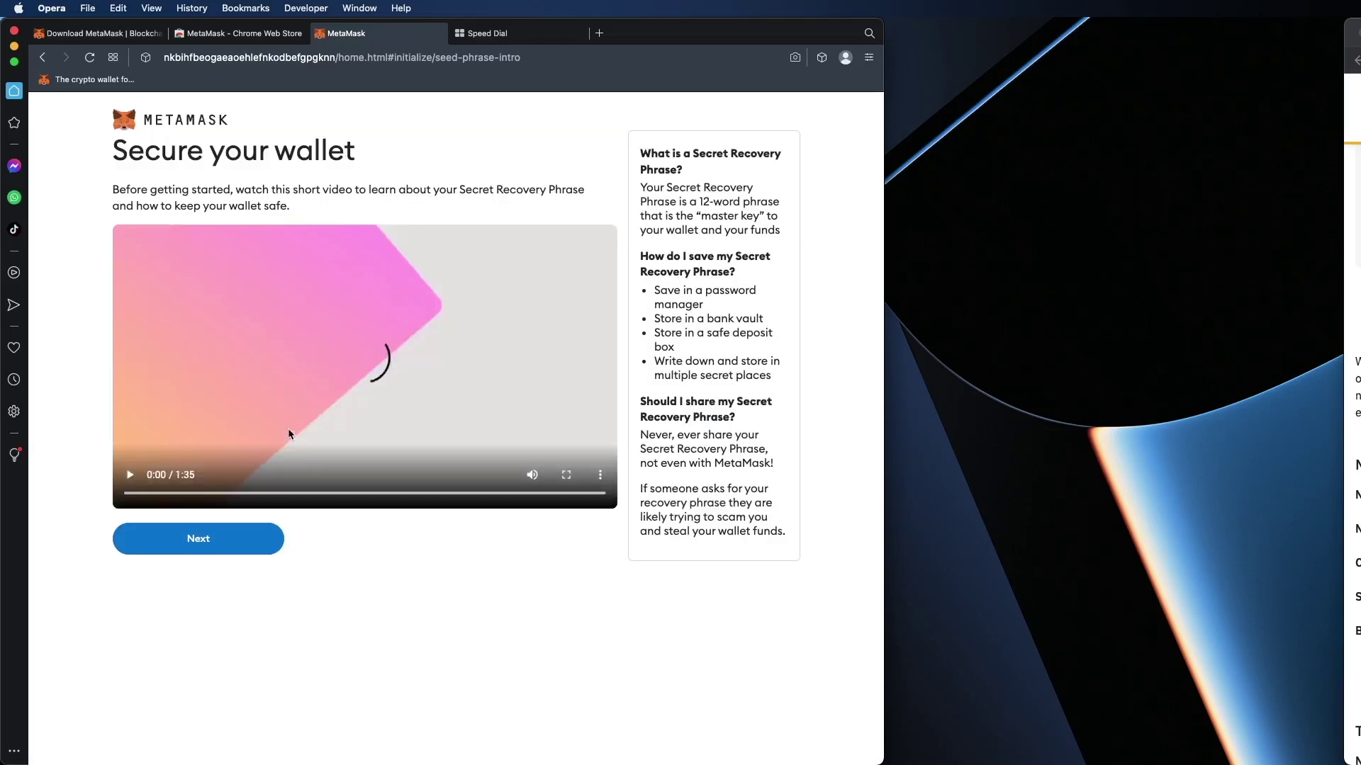
Step: Skip past the security video, reveal the Secret Recovery Phrase, and continue to its confirmation
click(200, 540)
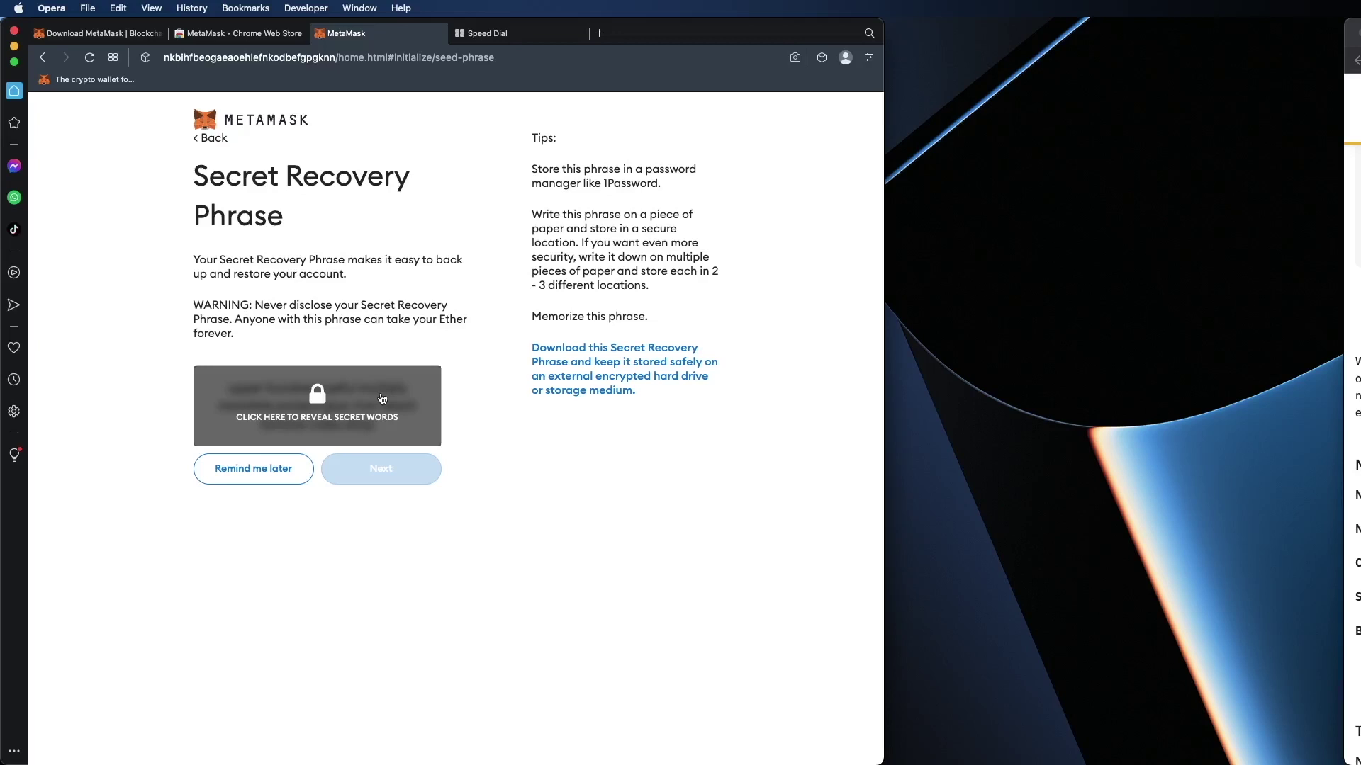
click(382, 397)
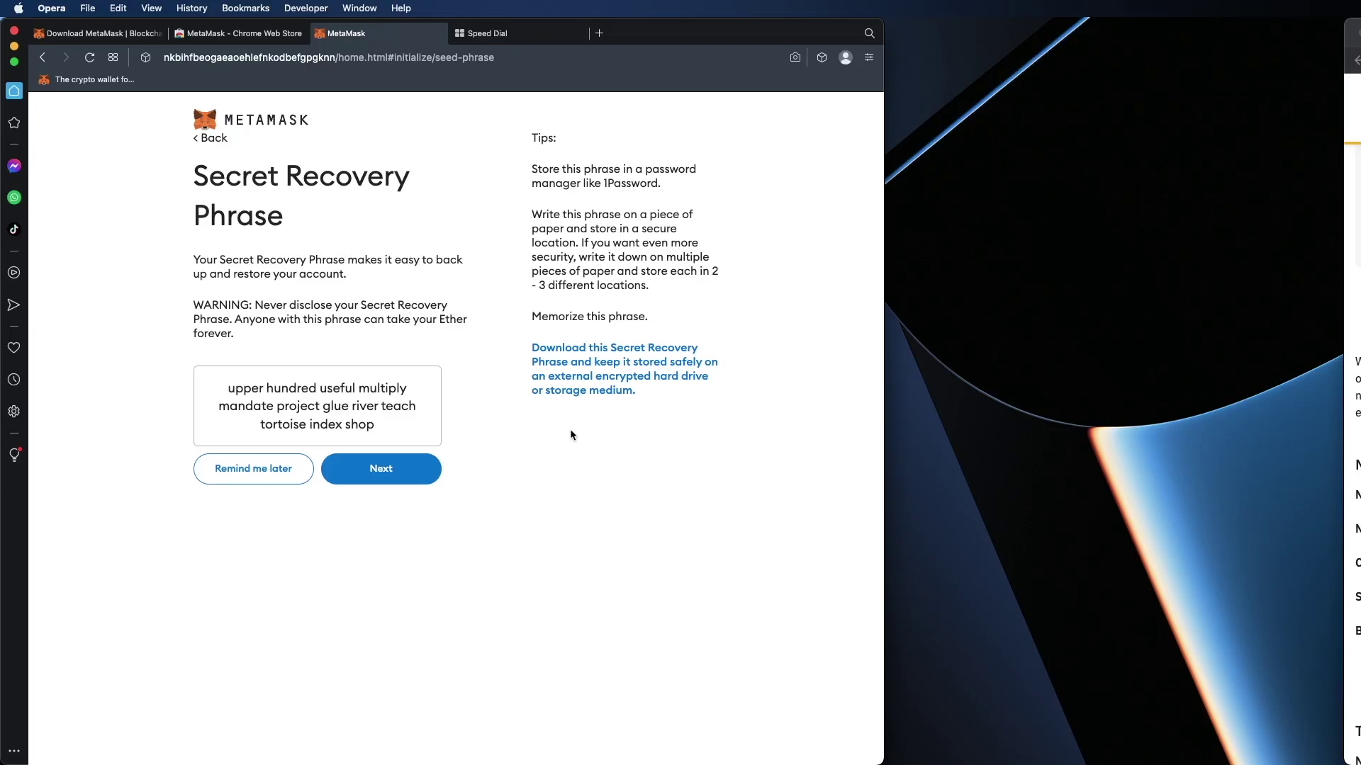
click(380, 473)
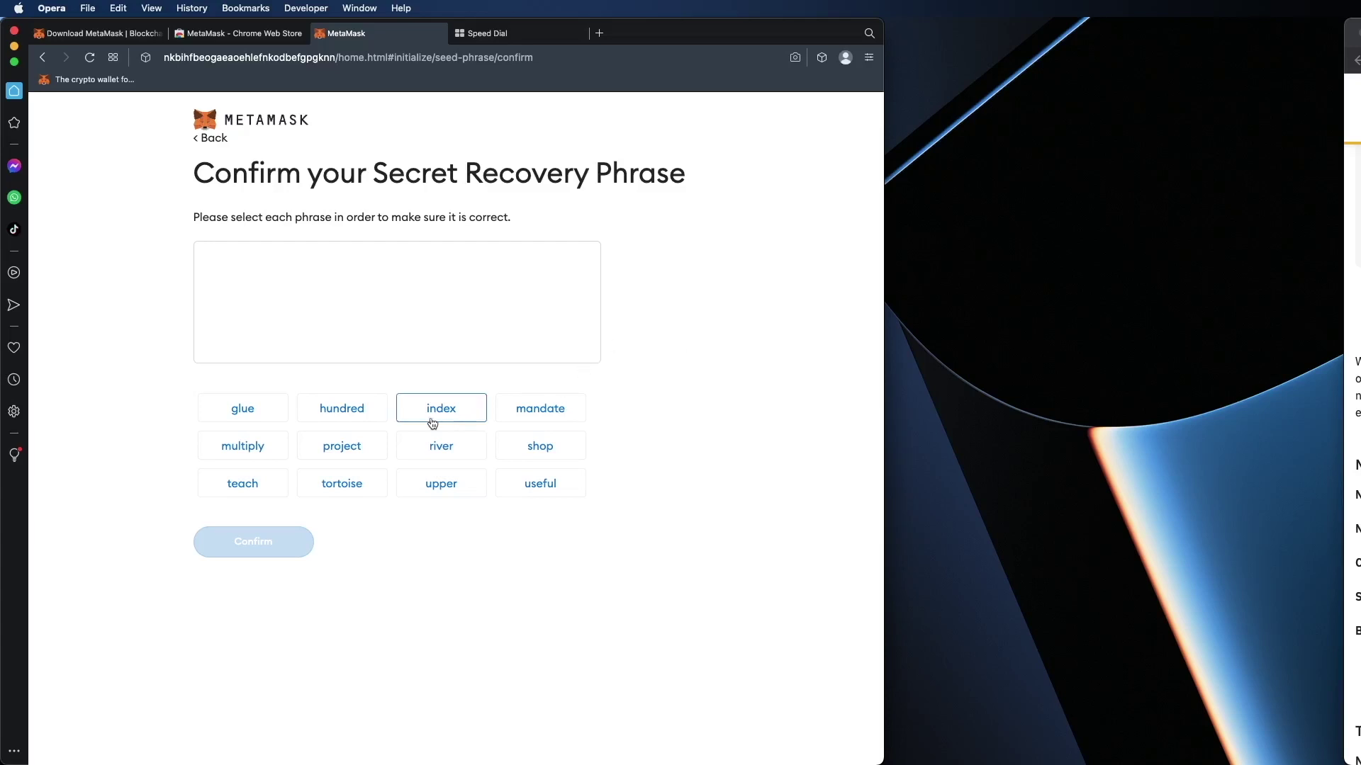
Step: Arrange all twelve recovery words in order, confirm the phrase, and finish setup
click(456, 486)
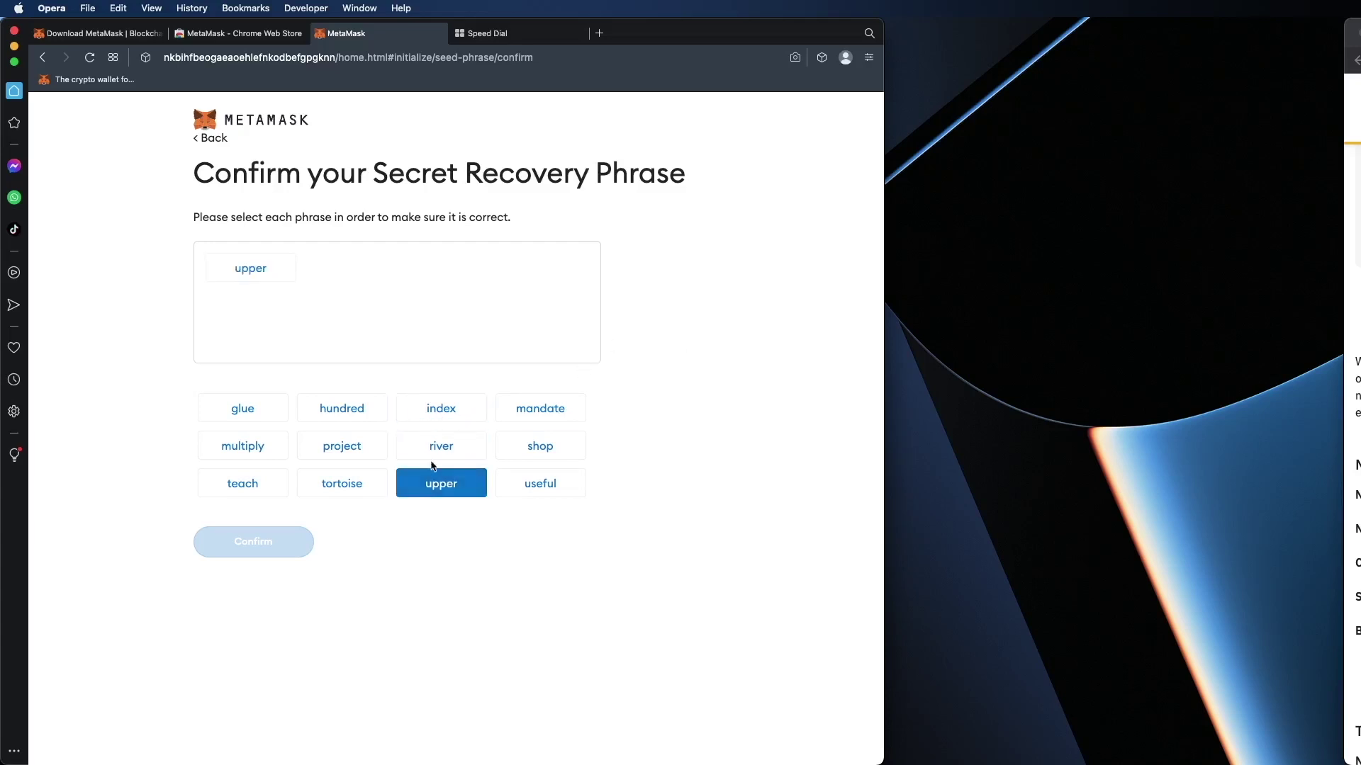
click(347, 409)
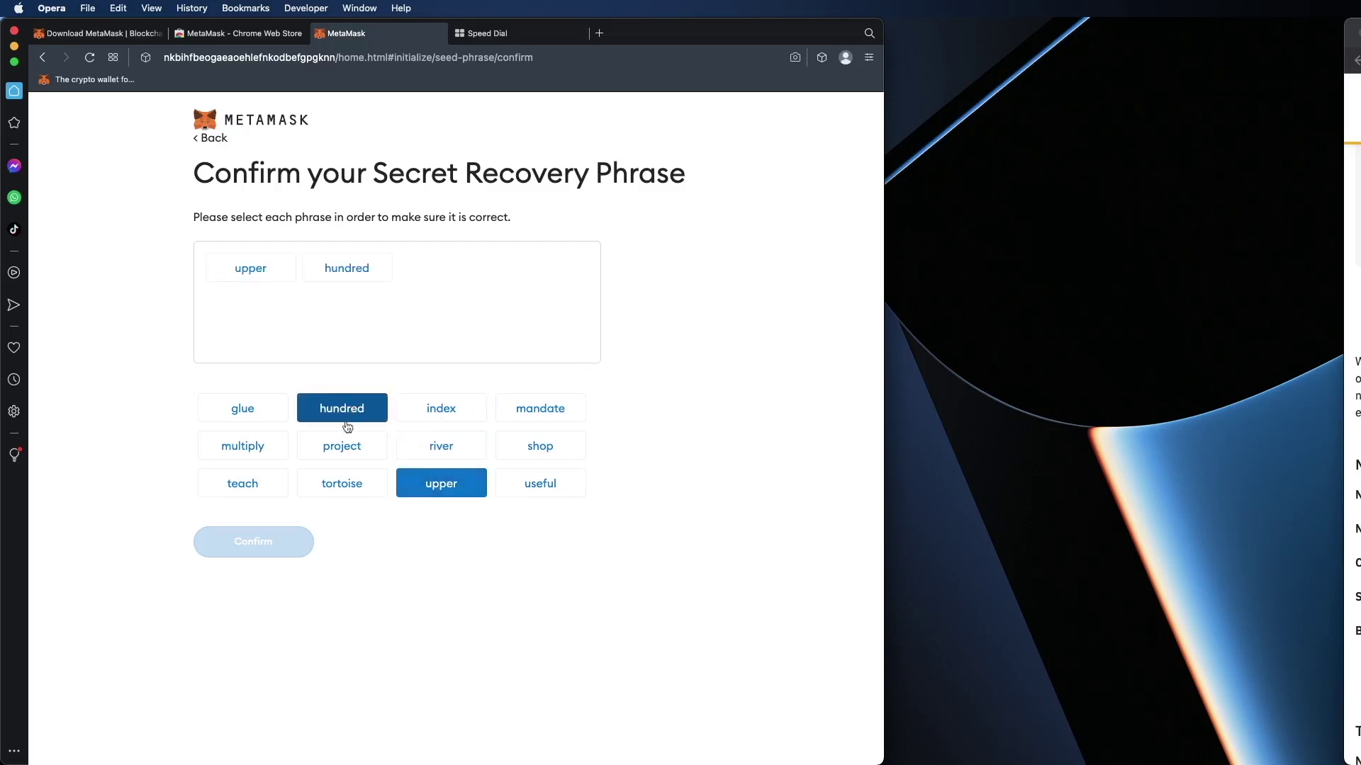
click(547, 481)
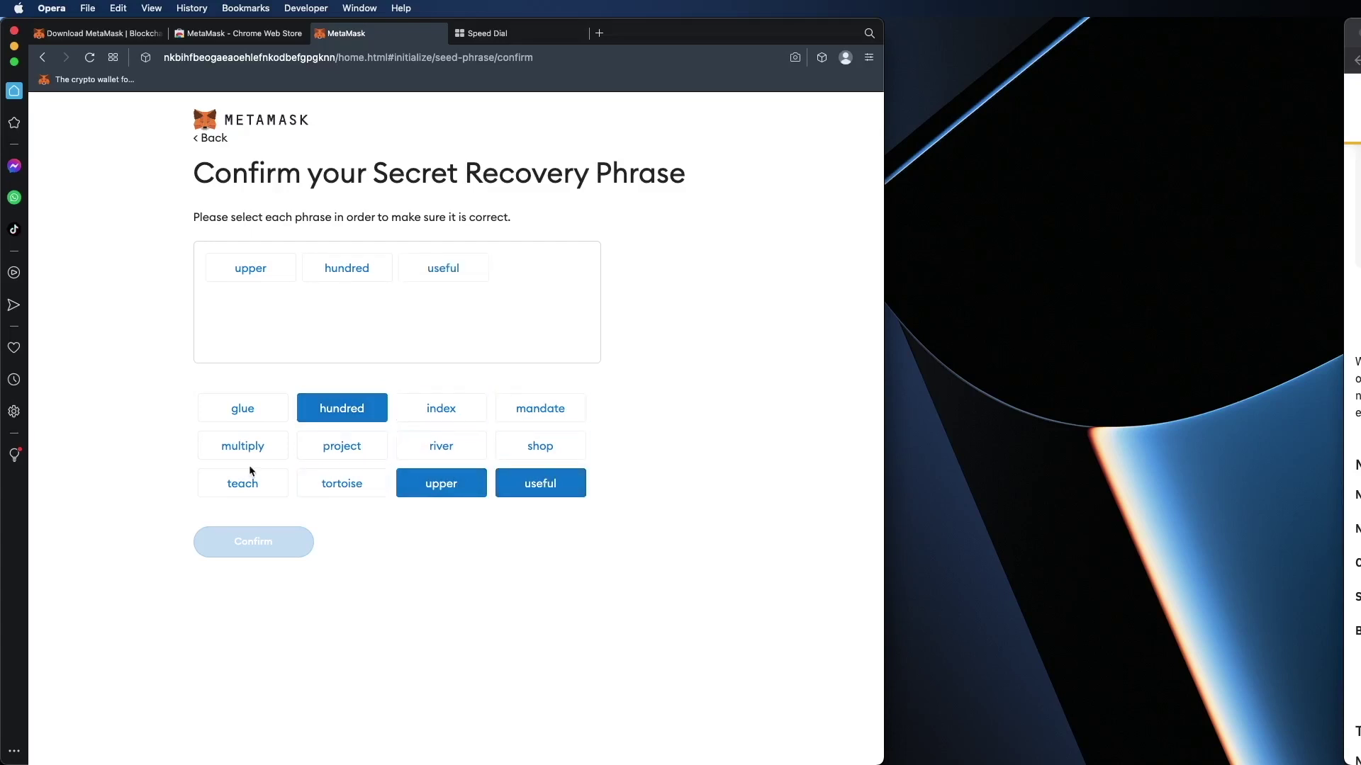
click(253, 446)
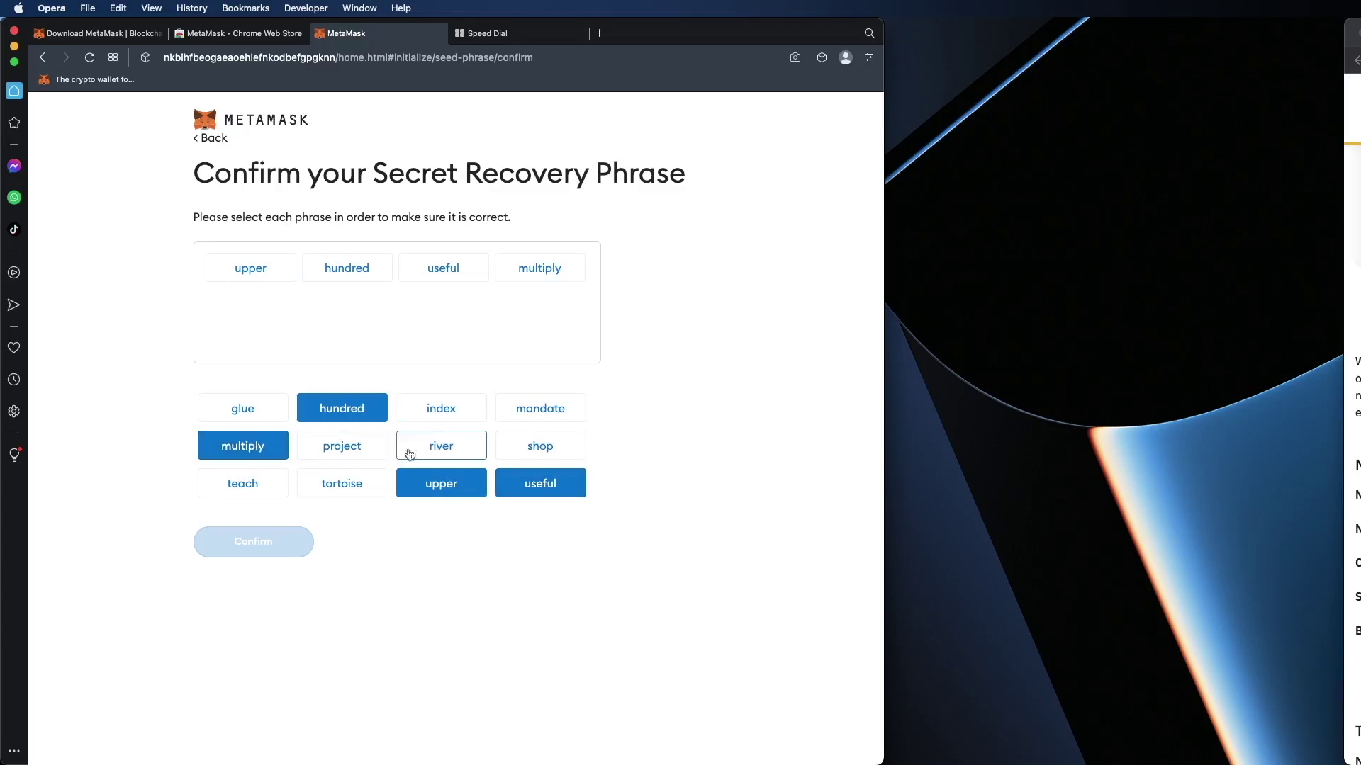
click(537, 412)
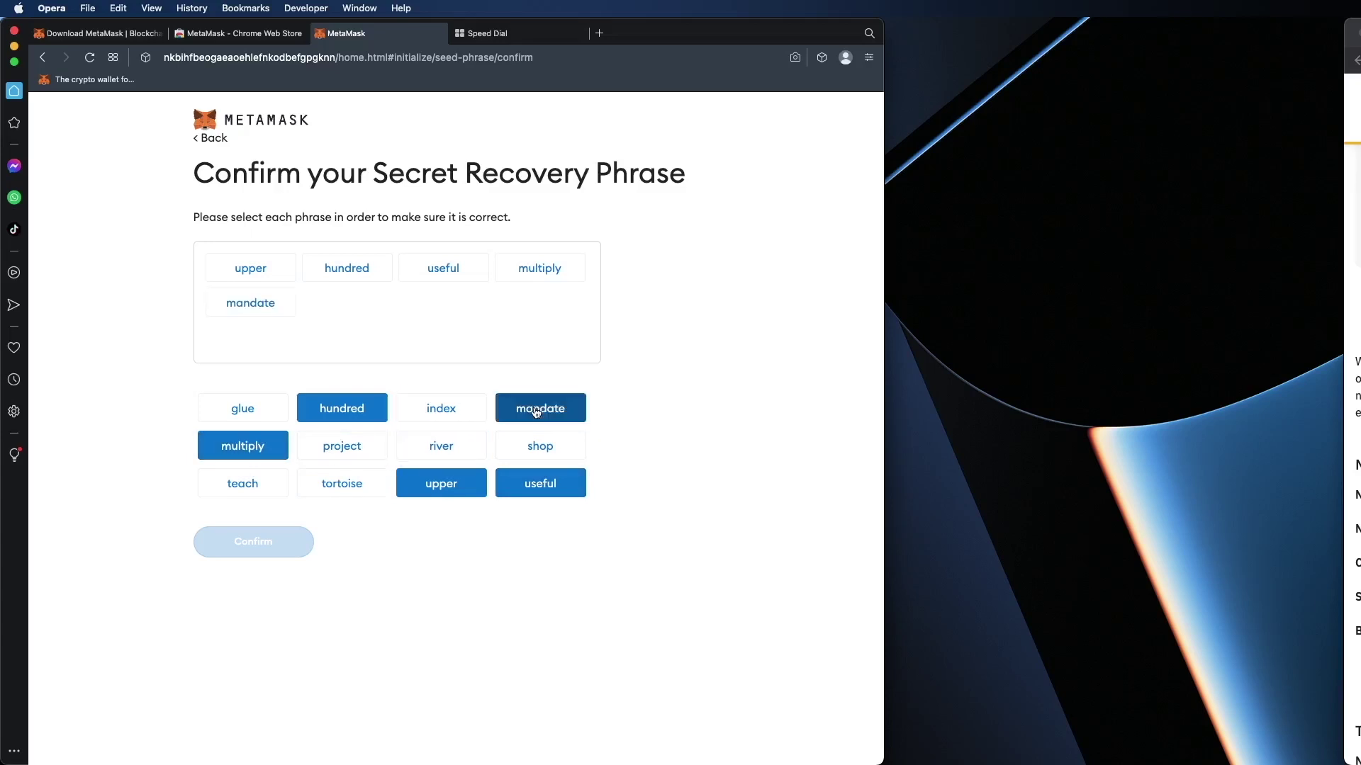
click(368, 452)
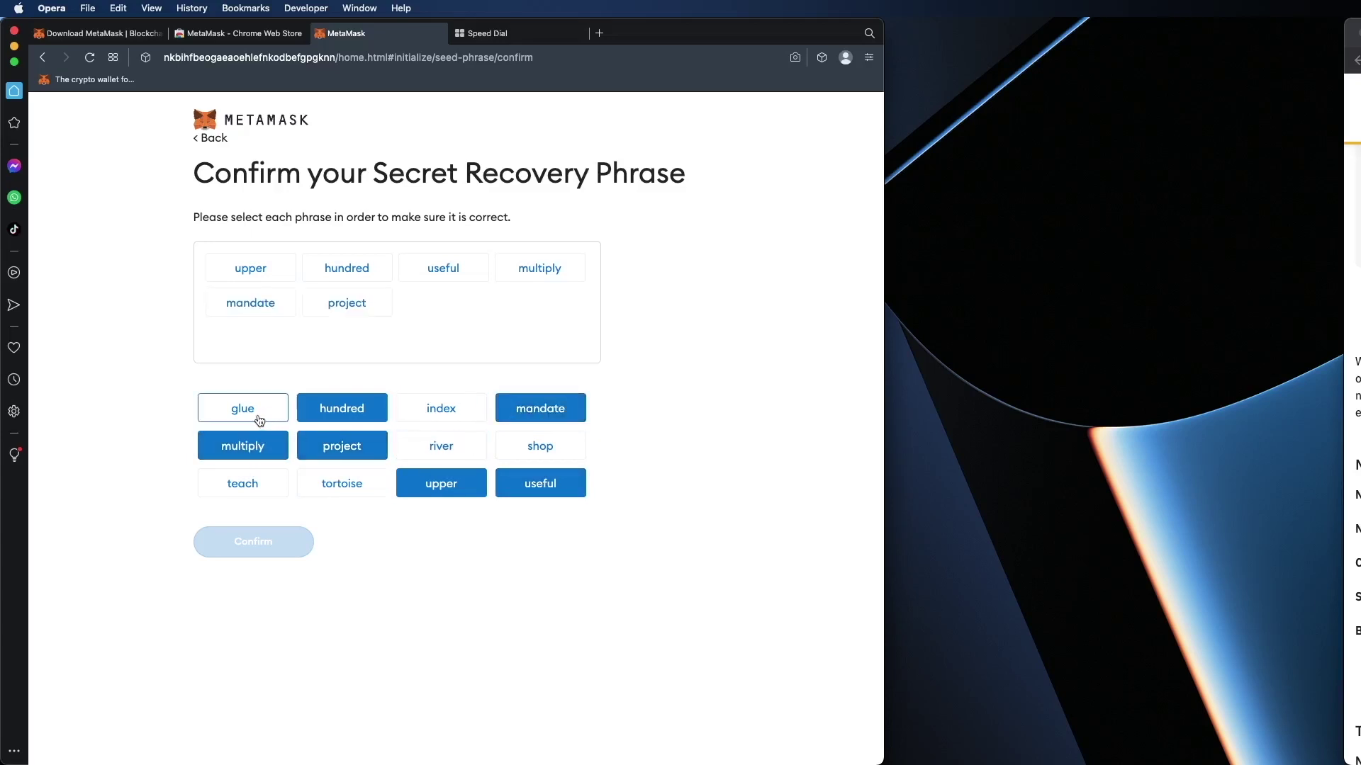
click(259, 418)
click(453, 457)
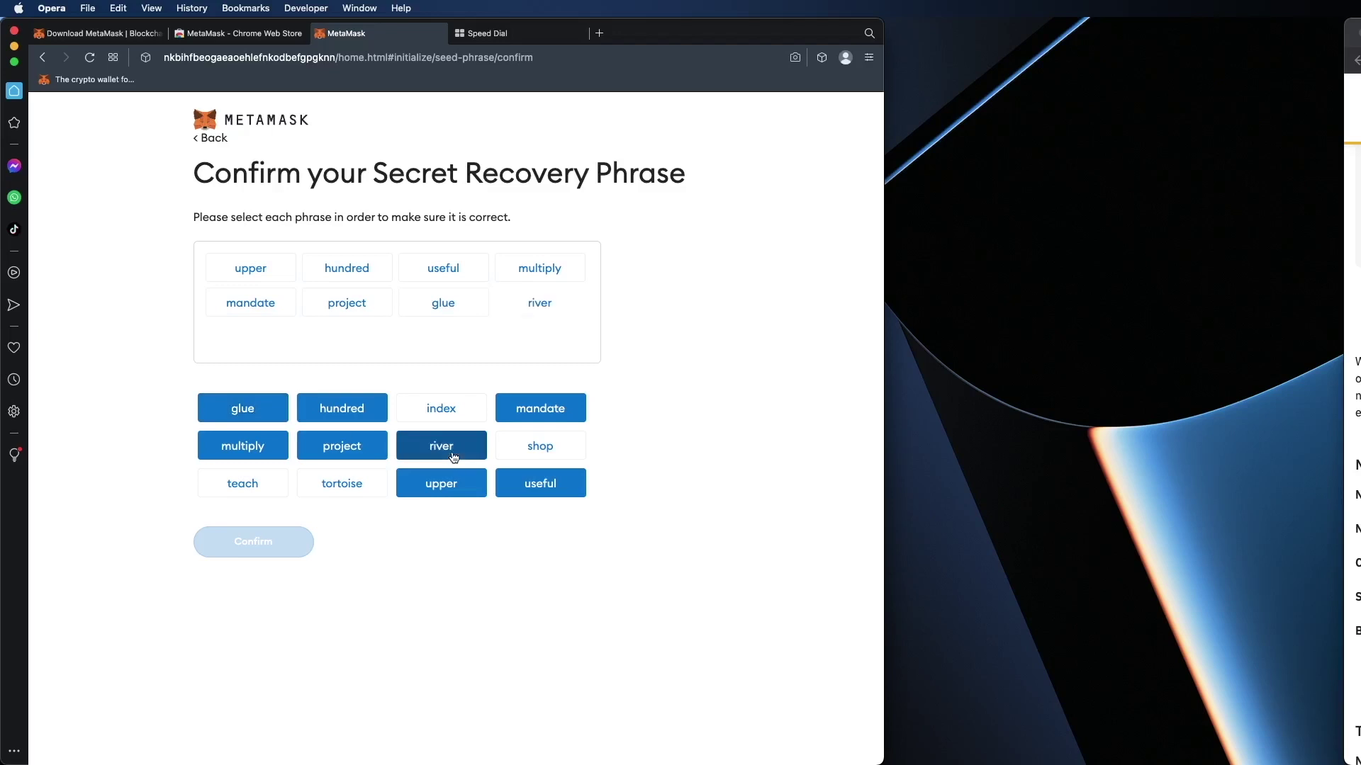
click(253, 488)
click(337, 488)
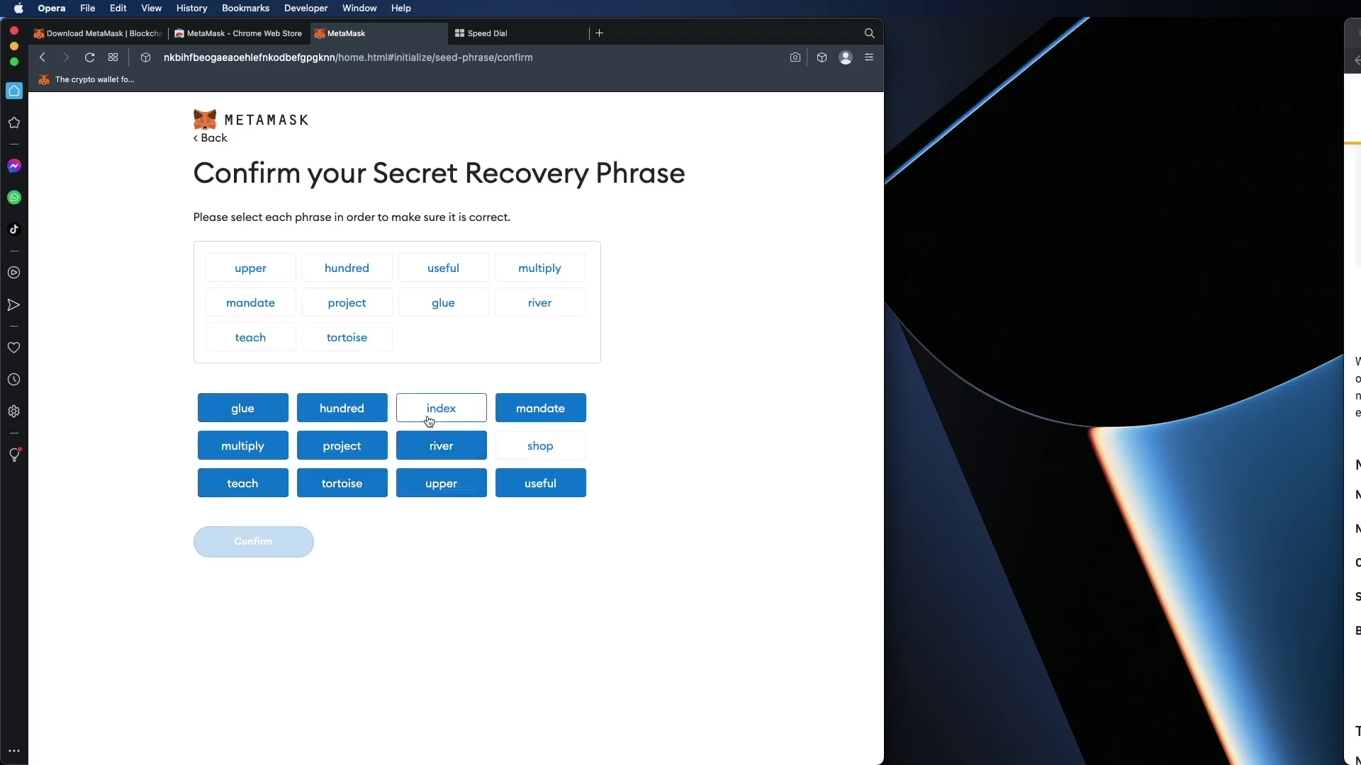
click(429, 421)
click(507, 445)
click(294, 541)
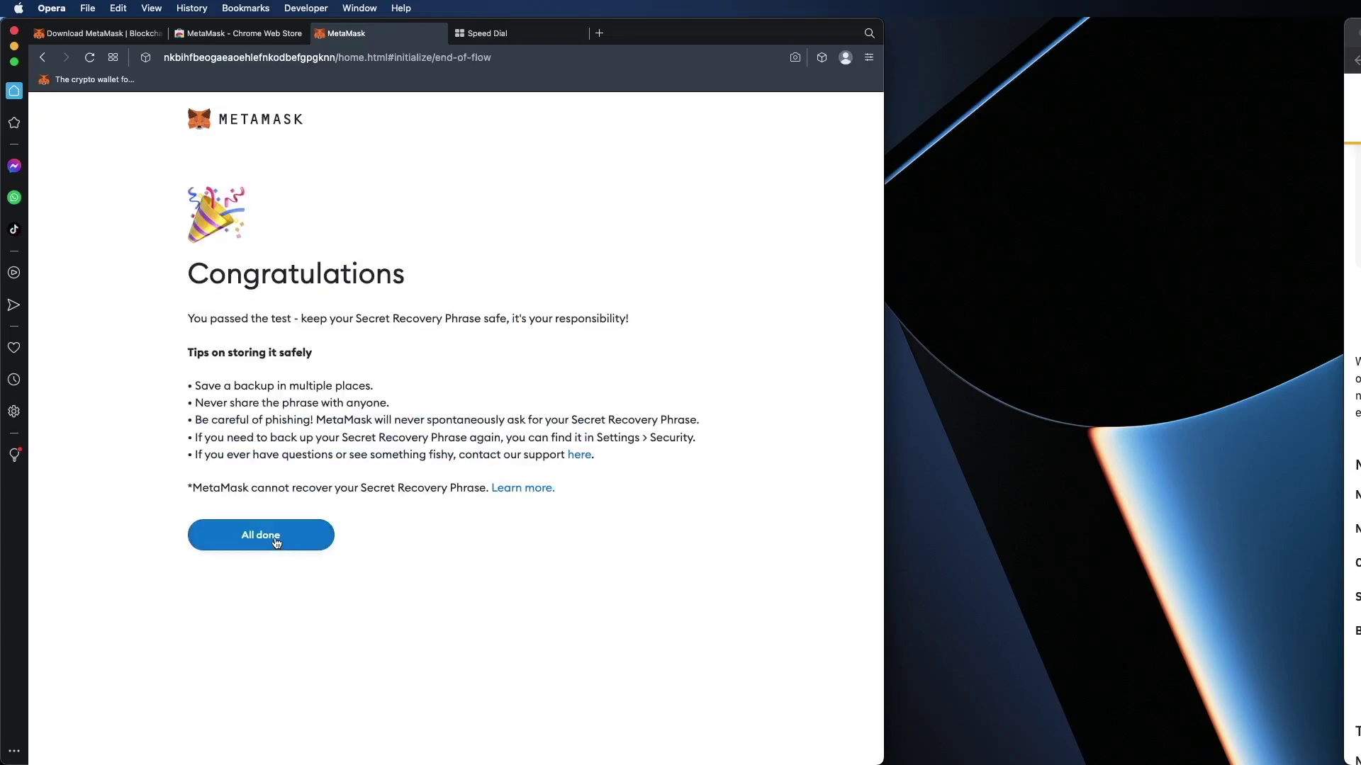
click(275, 540)
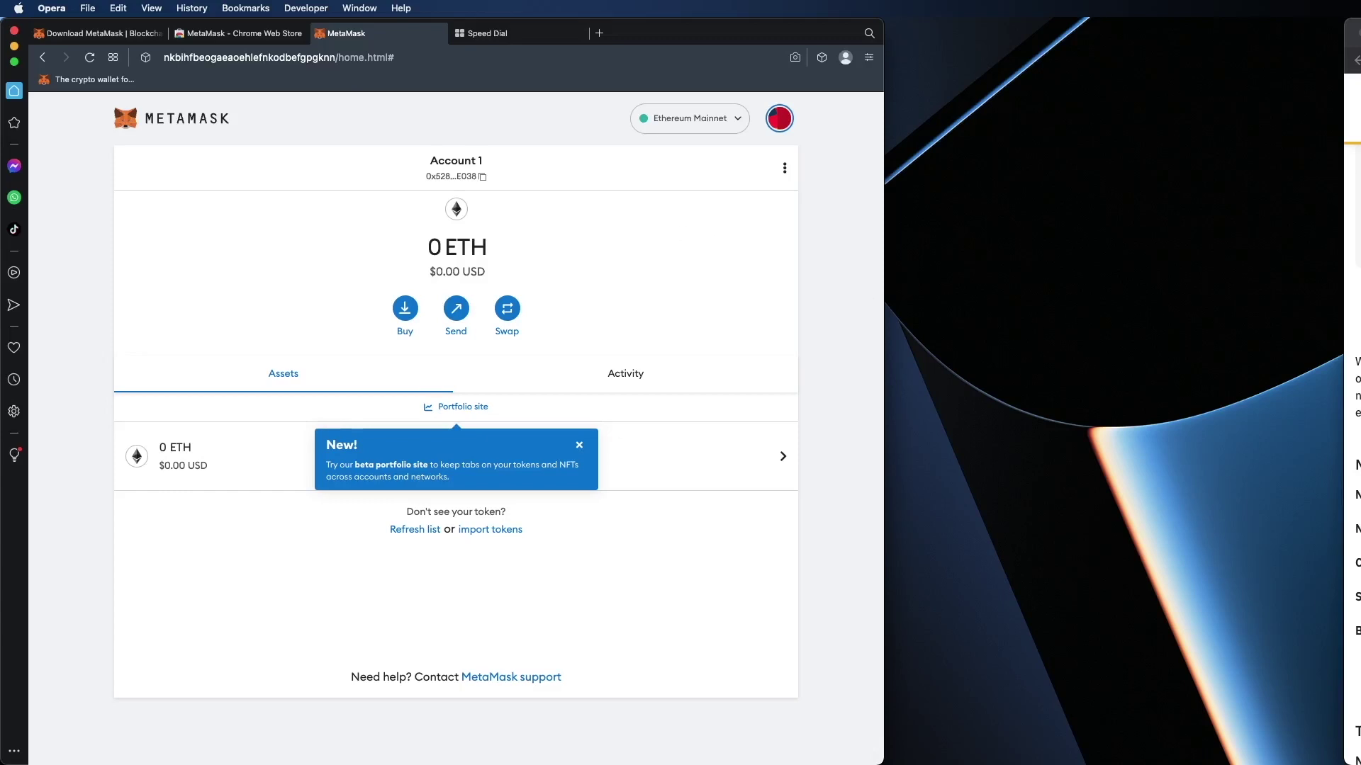
Step: Bring the Binance Academy BNB Smart Chain guide into view and scroll to its network parameters
drag(1360, 7, 952, 5)
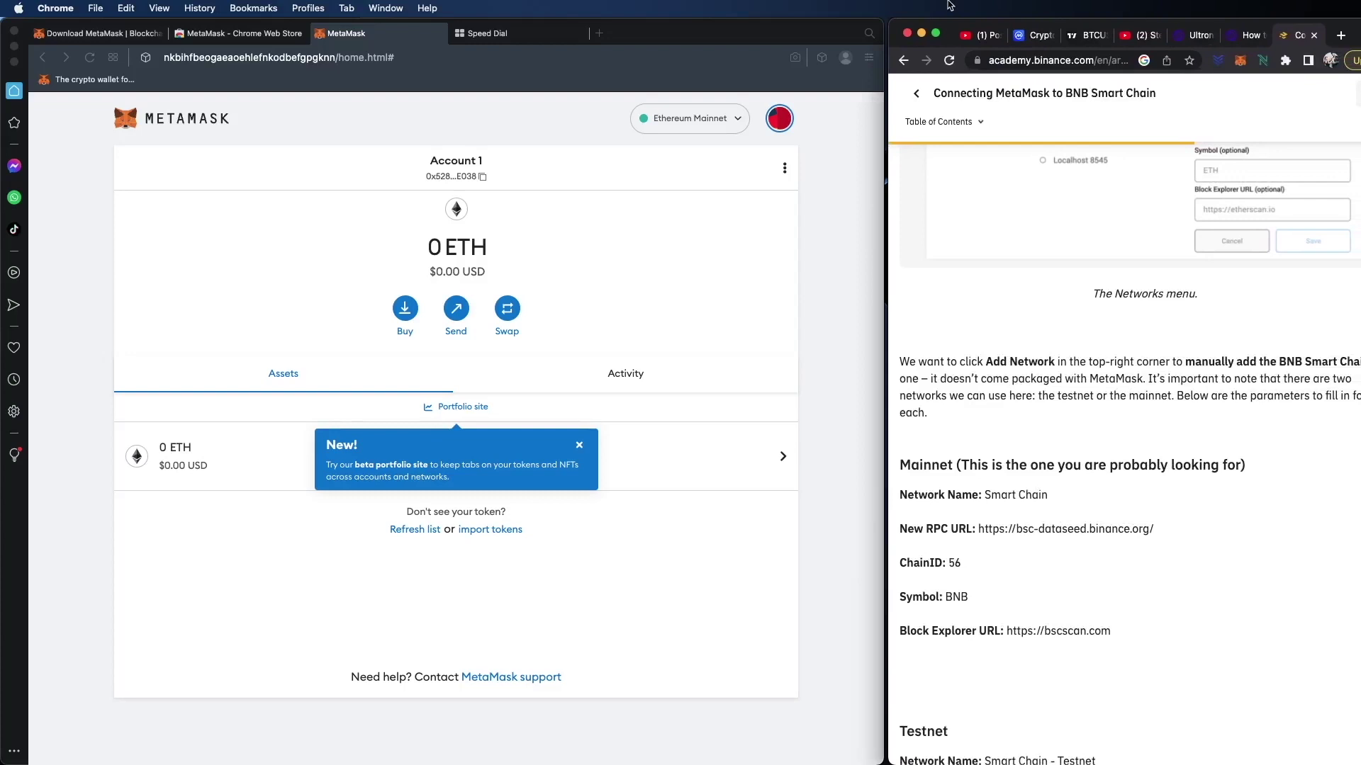
scroll(995, 232, down, 3)
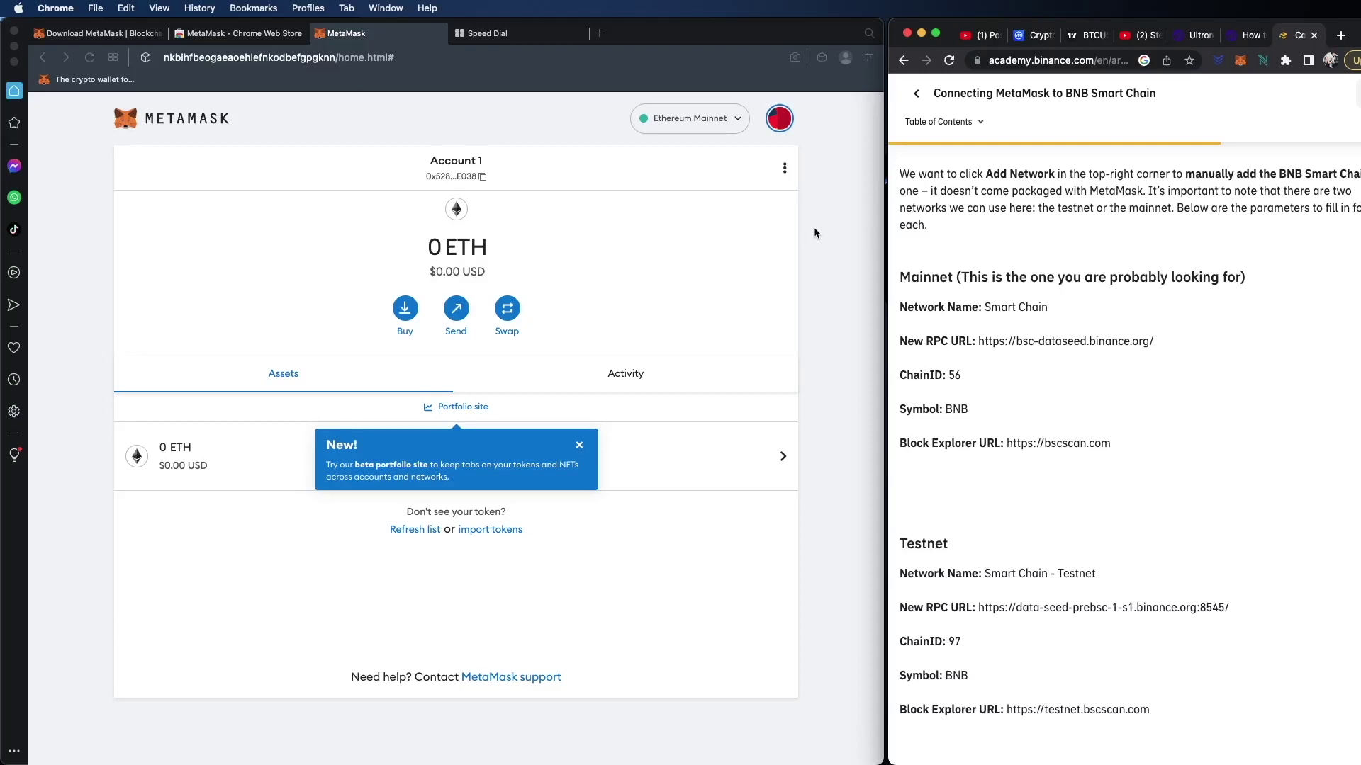
click(732, 118)
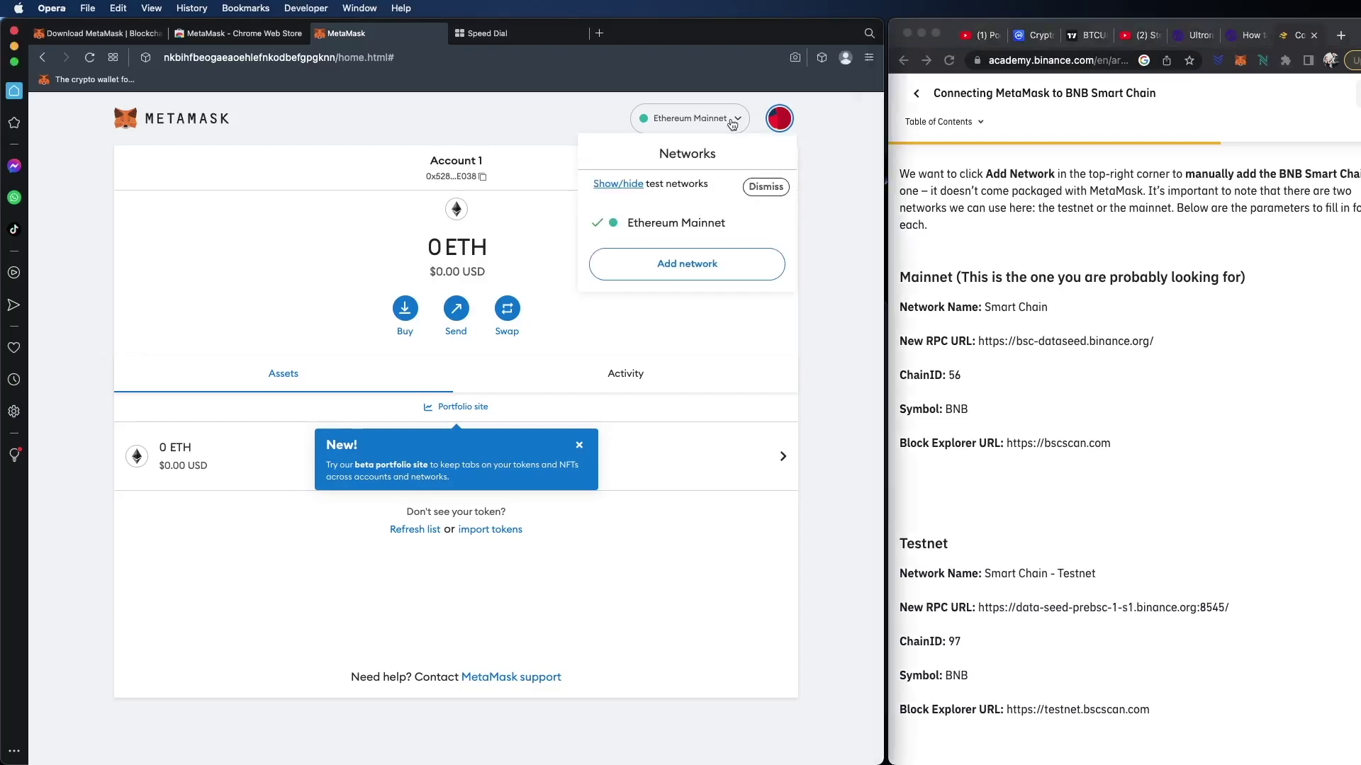
Step: Add BNB Smart Chain from the popular networks list and switch the wallet to it
click(723, 273)
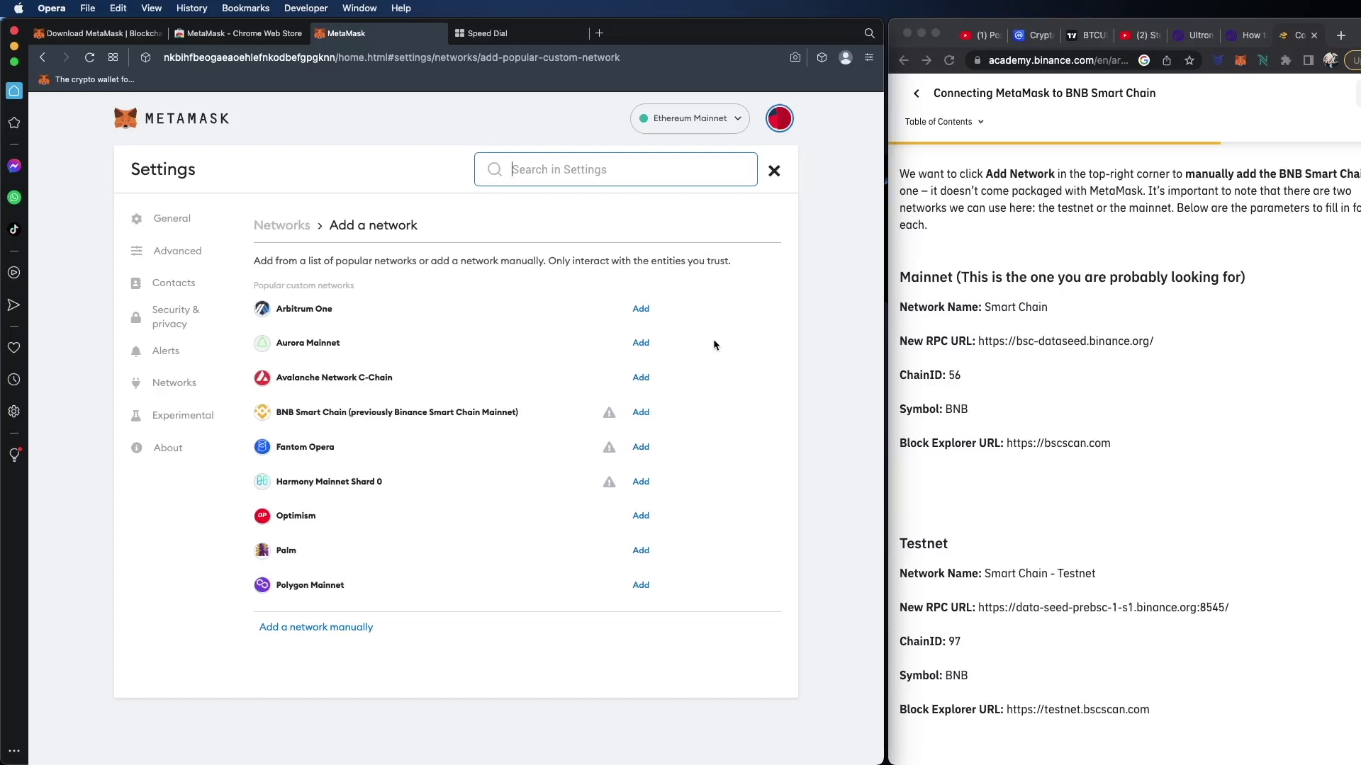
click(642, 414)
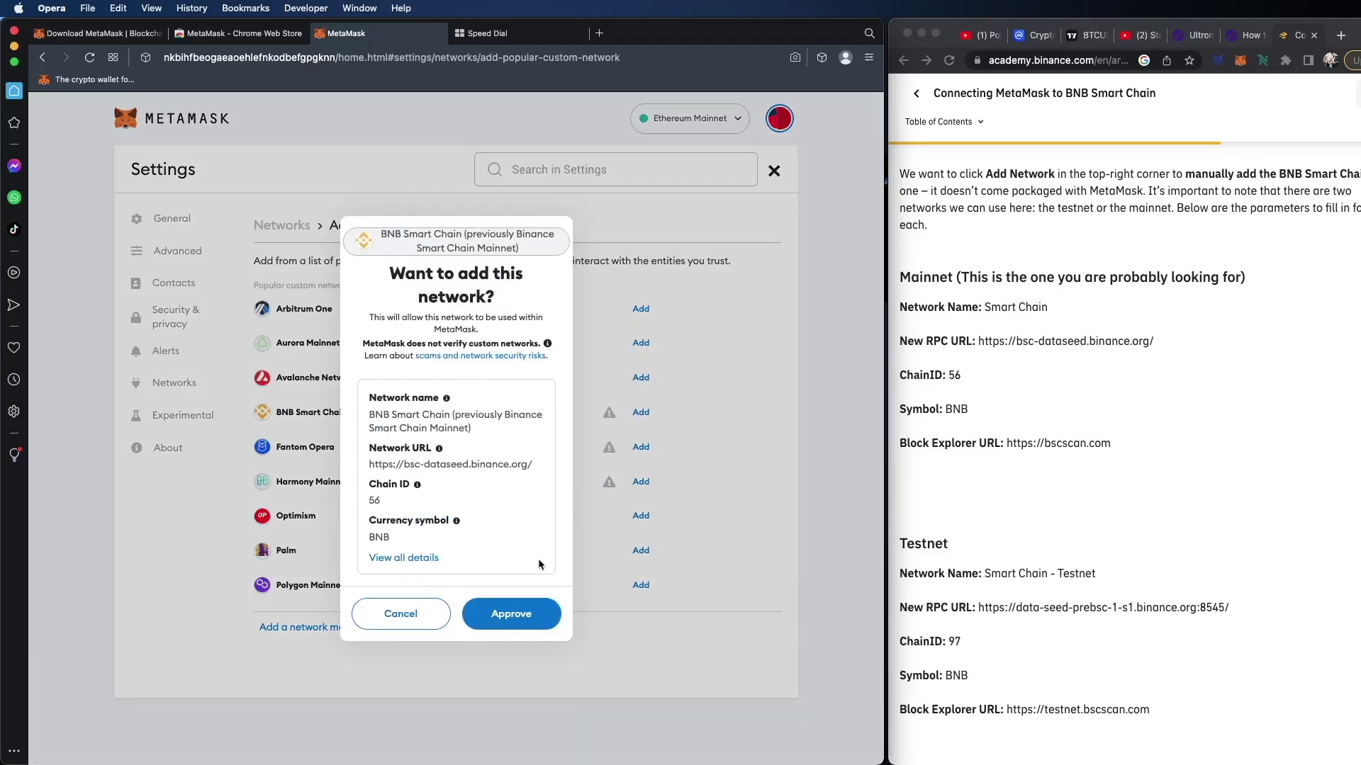
click(527, 617)
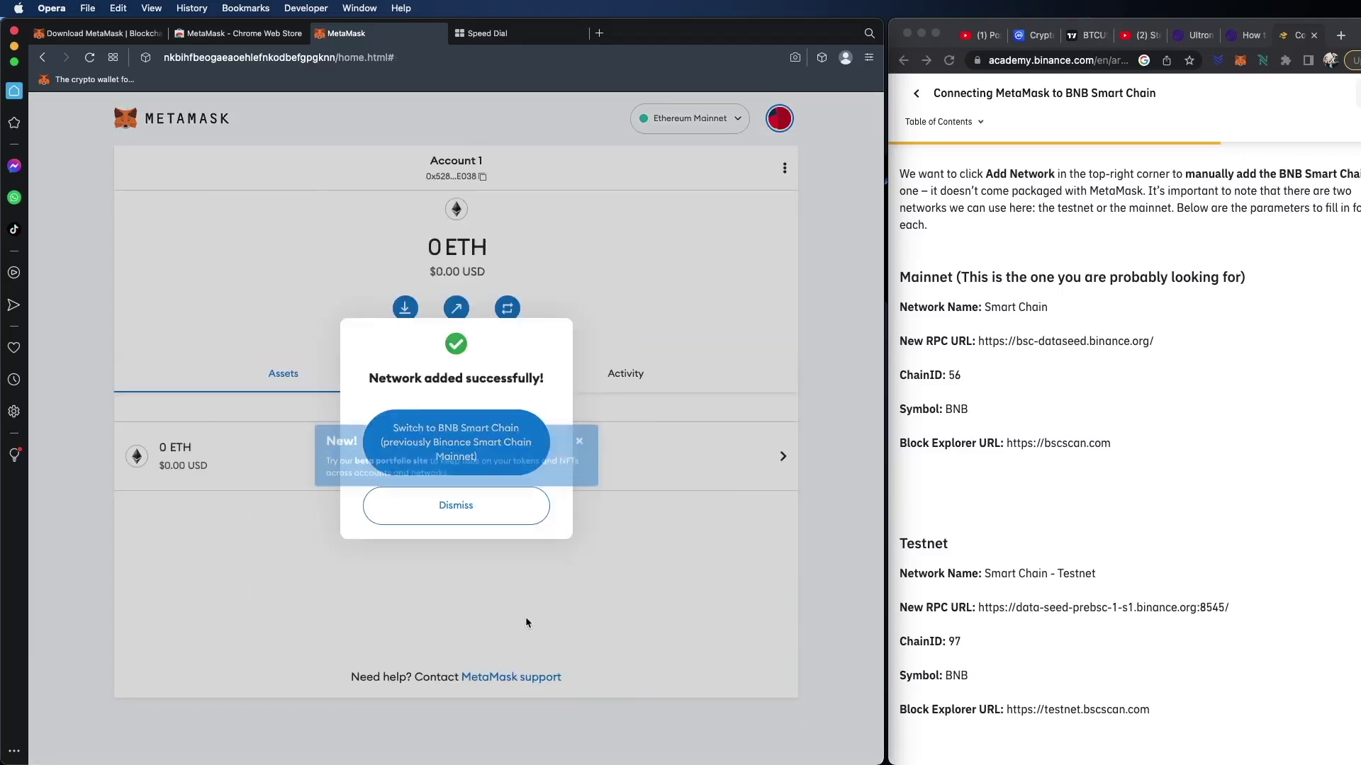
click(582, 446)
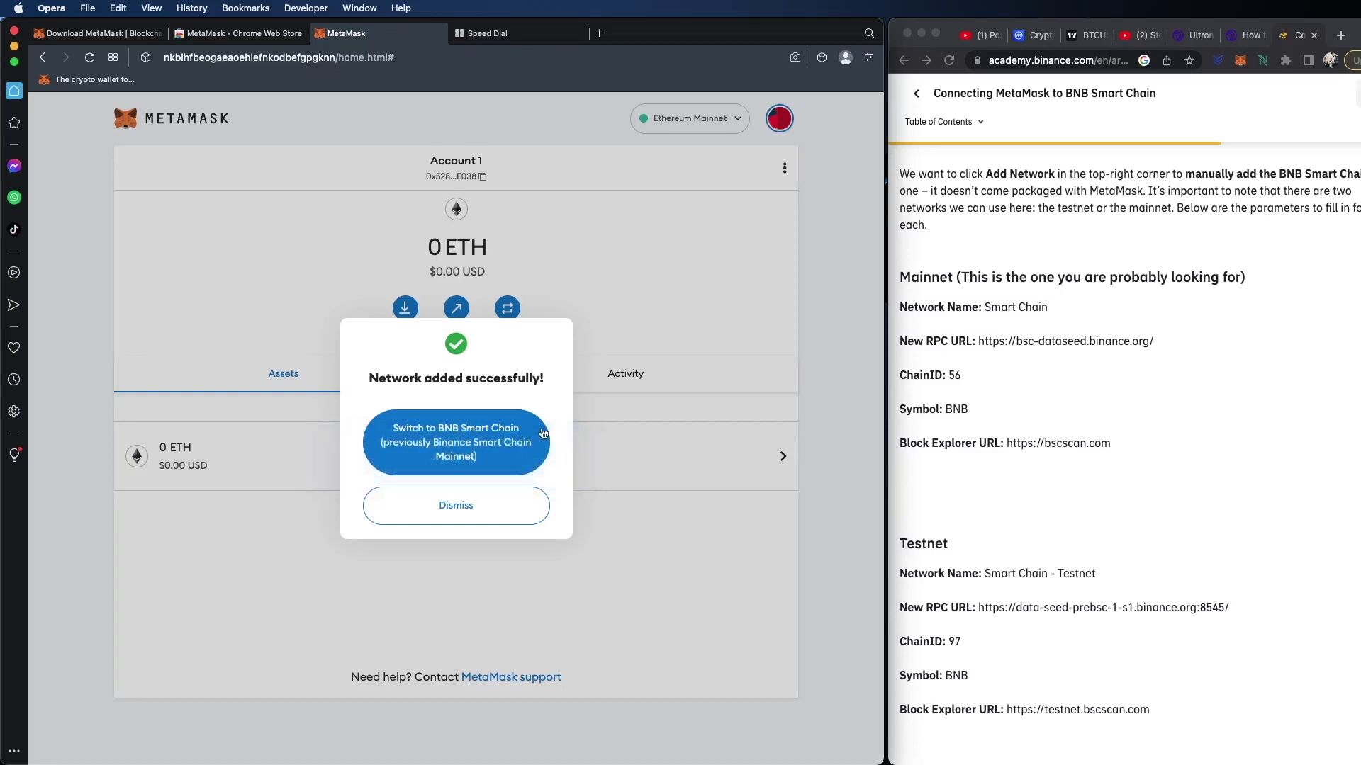
click(509, 455)
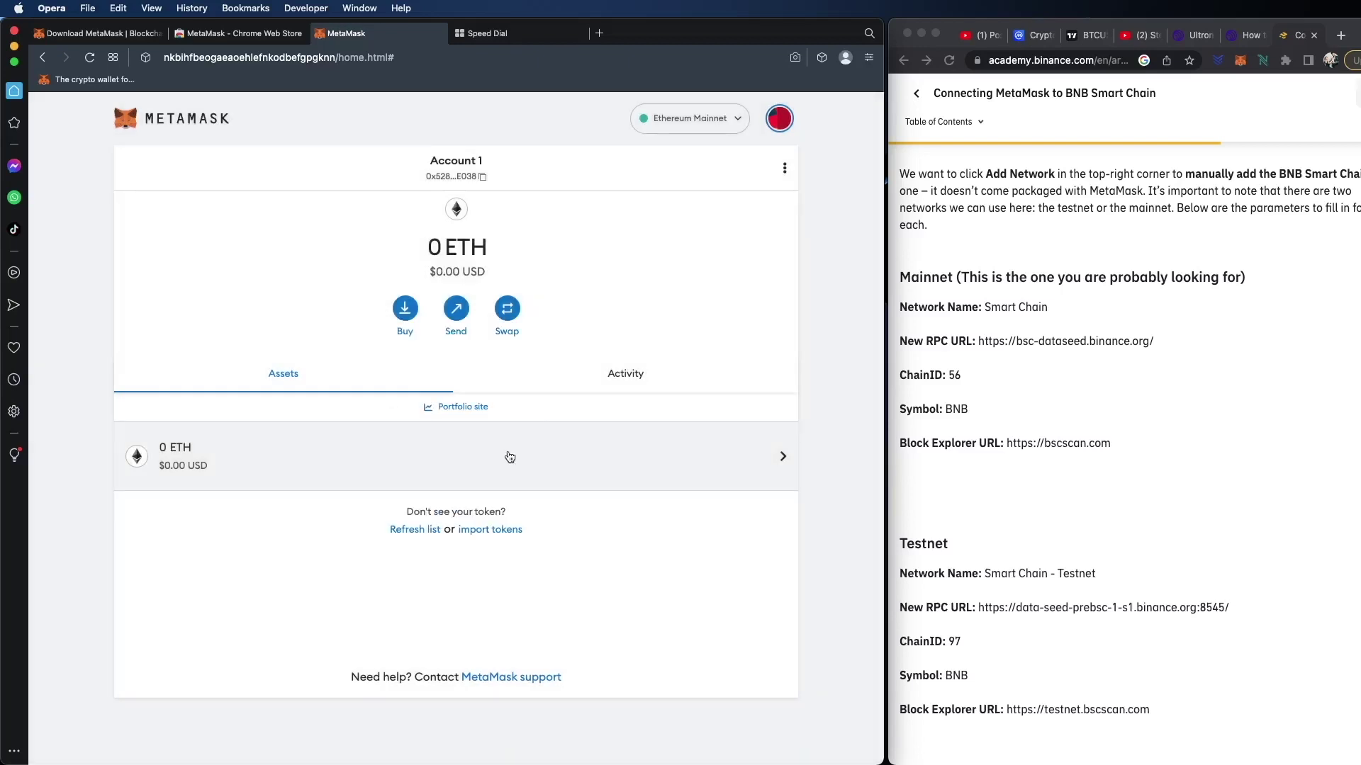
click(510, 597)
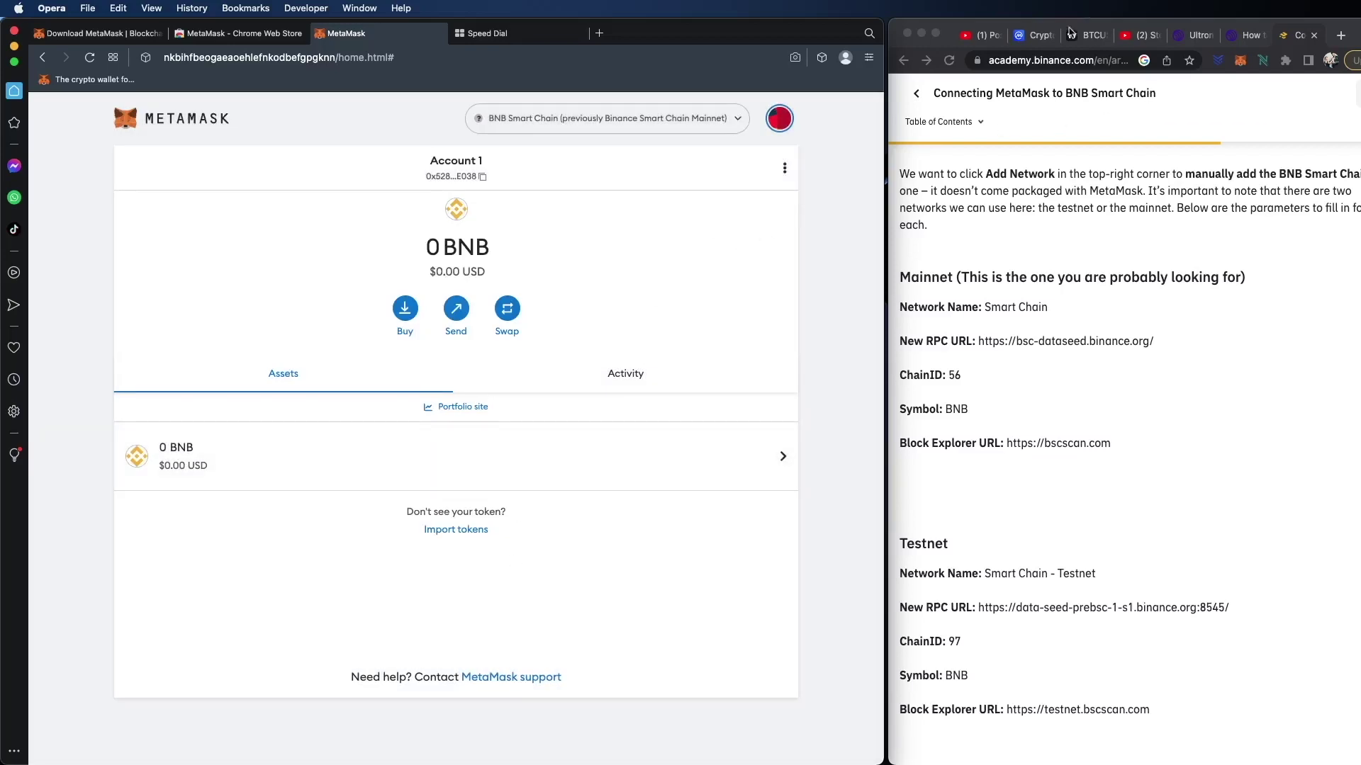
Step: Search CoinMarketCap for 'ulx', open ULTRON, and copy its BNB Smart Chain contract address
click(1032, 35)
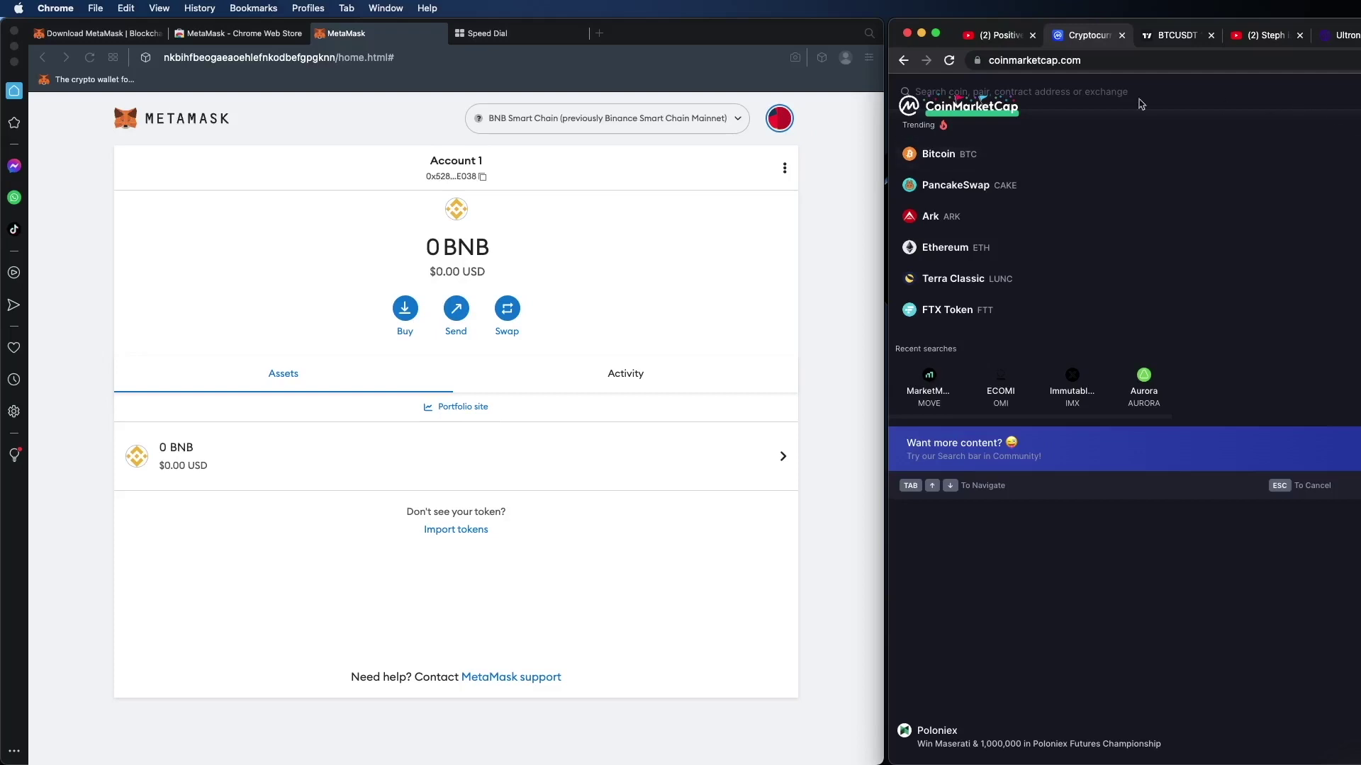
click(990, 94)
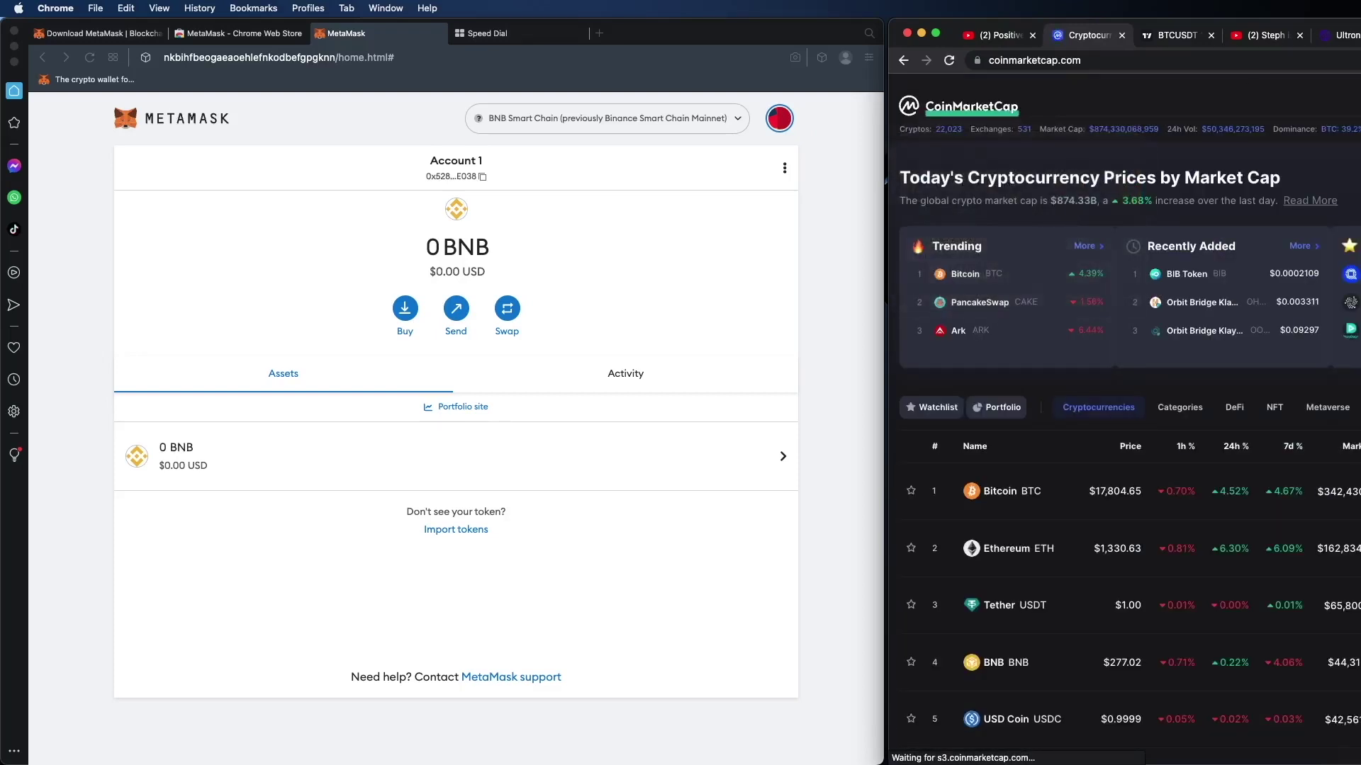
click(1030, 89)
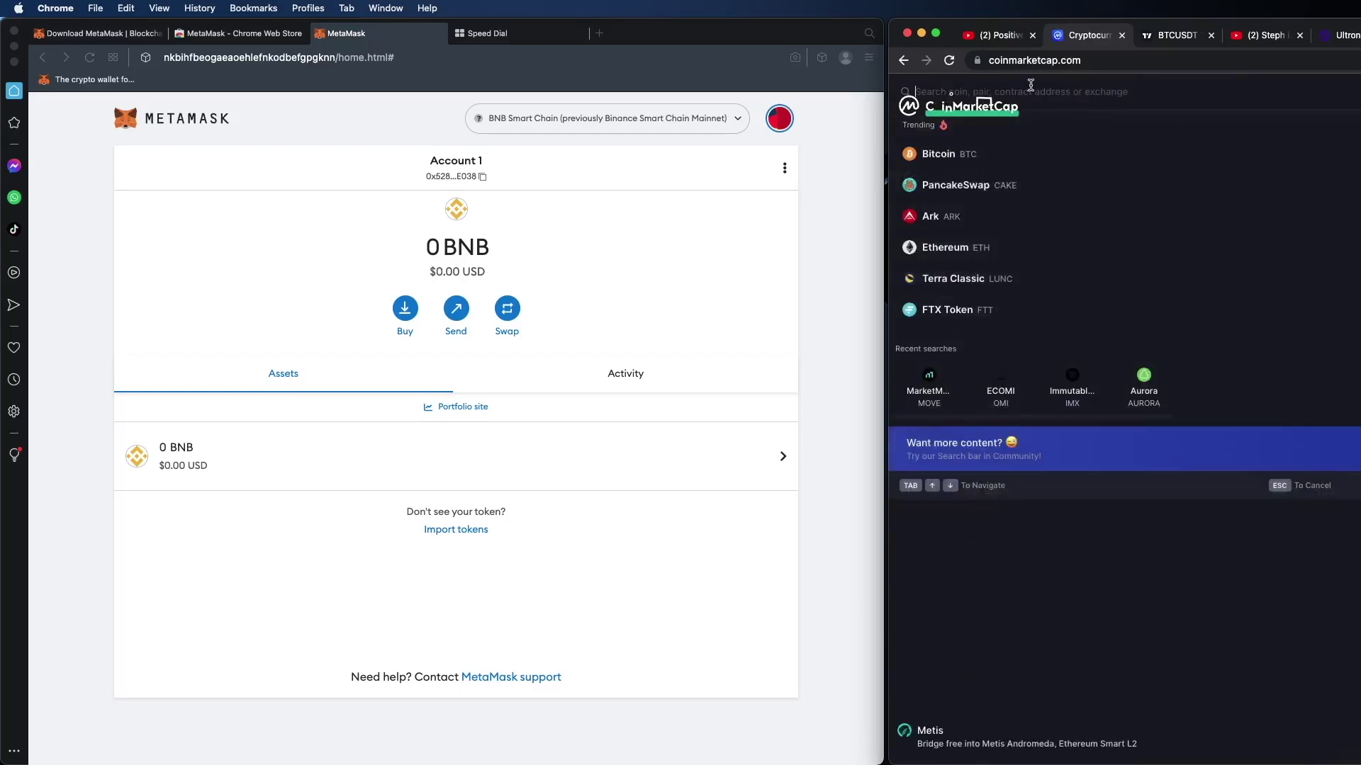
text(ulx)
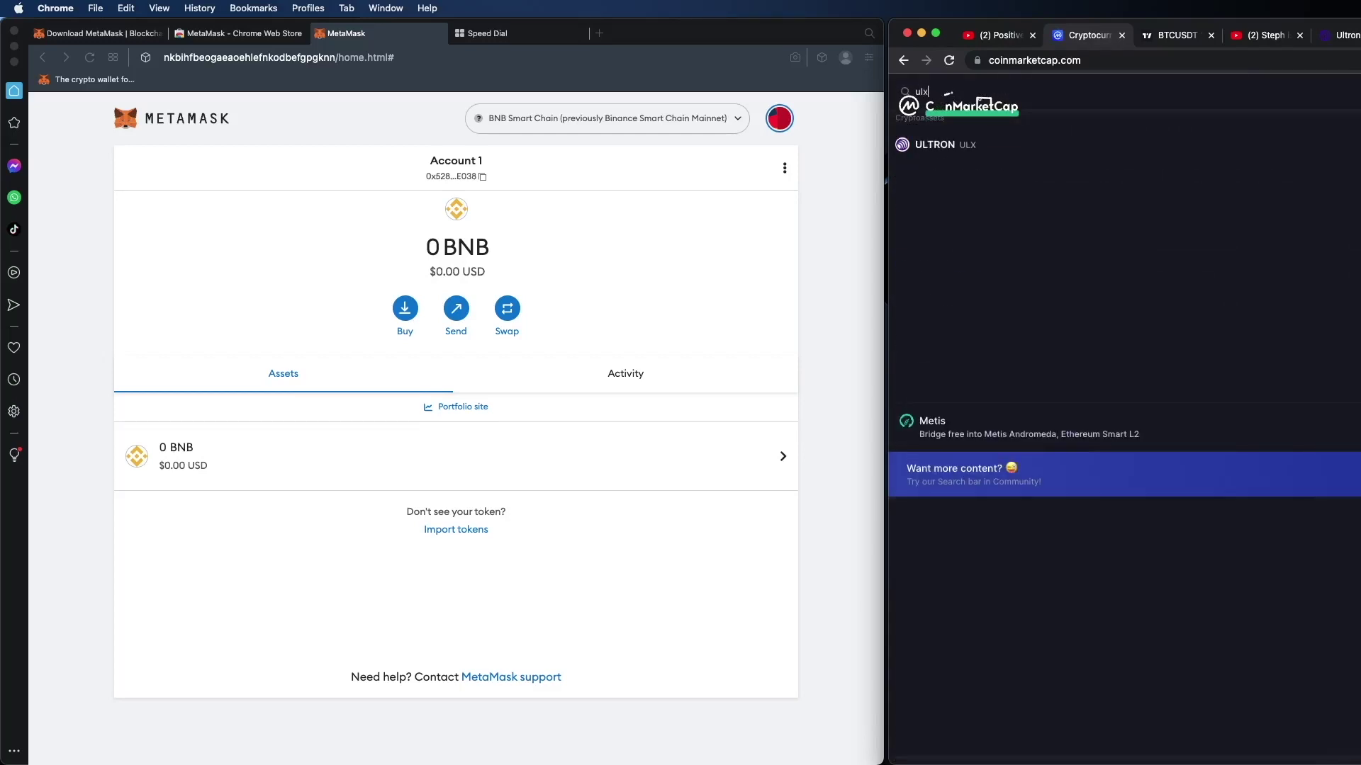
click(1027, 150)
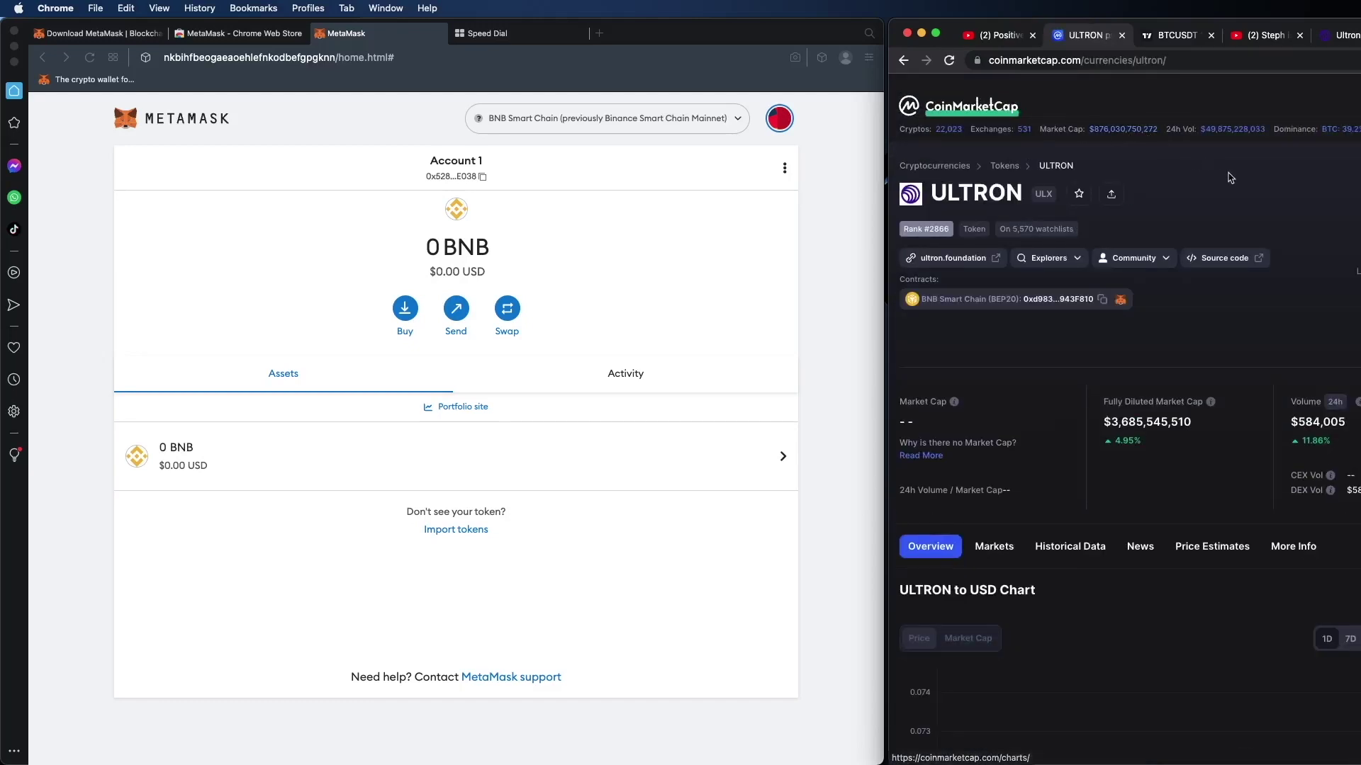
click(1102, 301)
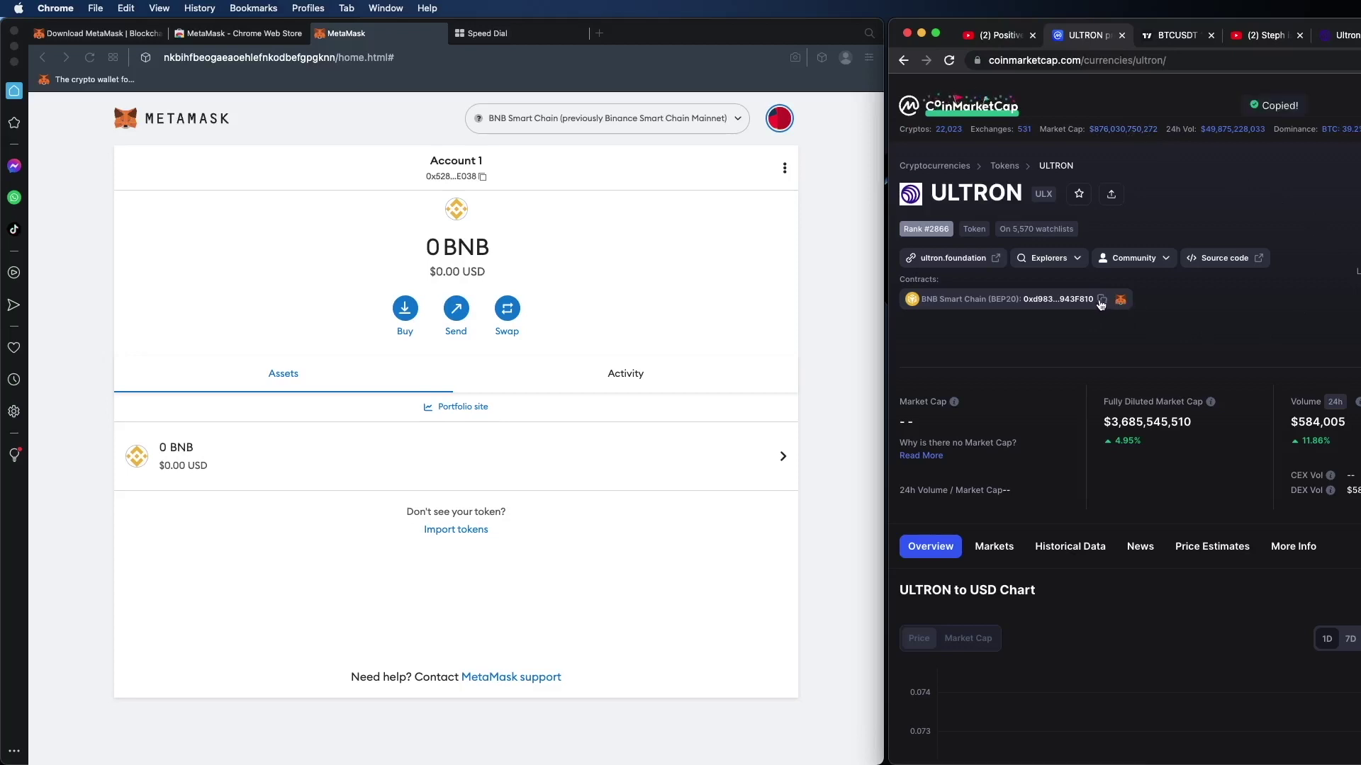
click(785, 168)
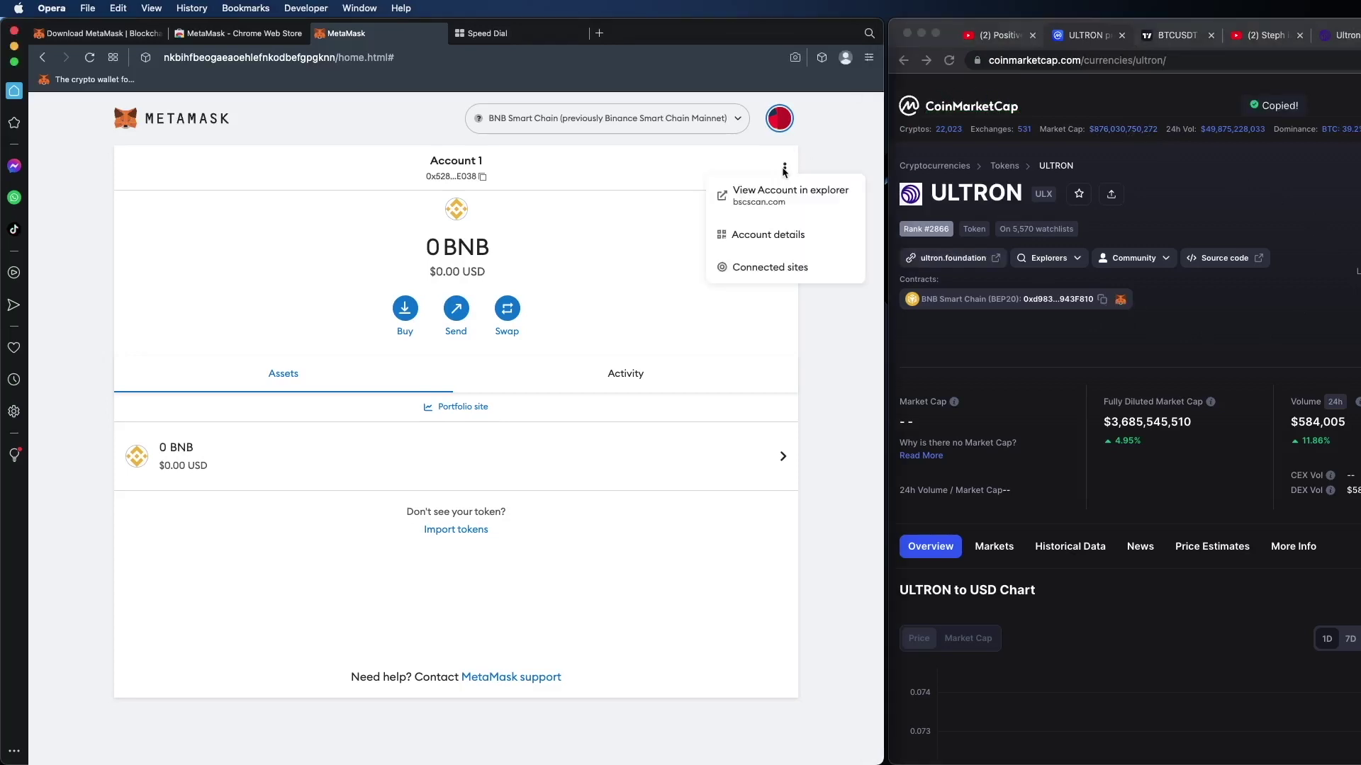
Step: Import ULX as a custom token using the pasted contract address, then return to the asset list
click(778, 122)
click(778, 122)
click(813, 222)
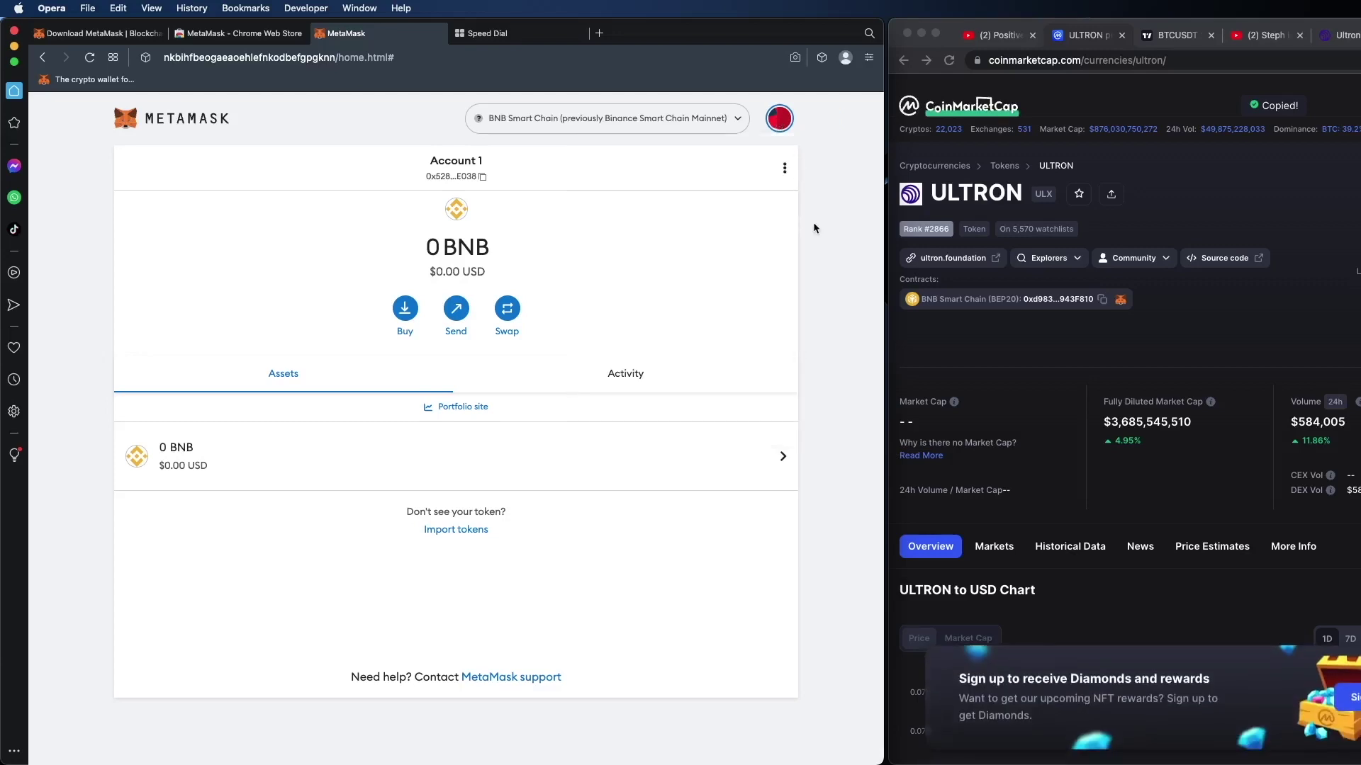
click(435, 532)
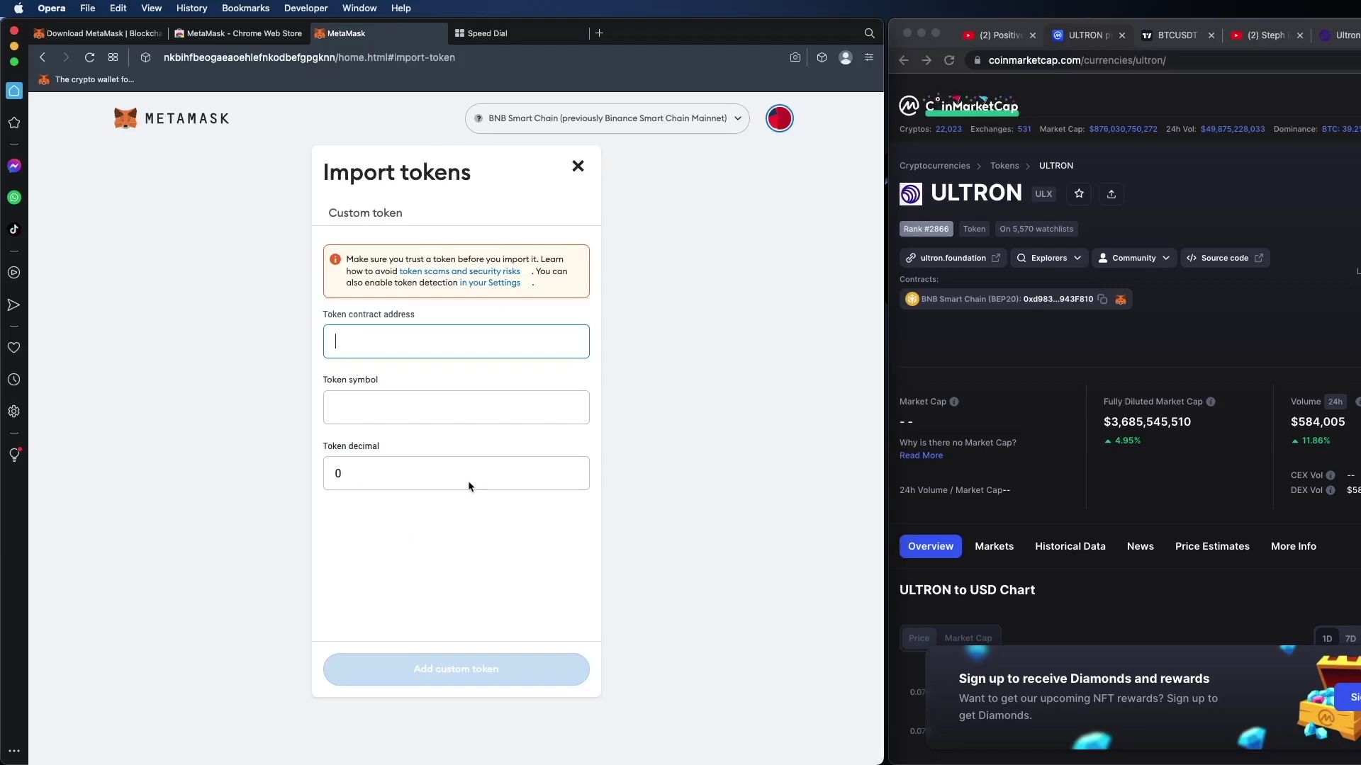
right_click(393, 338)
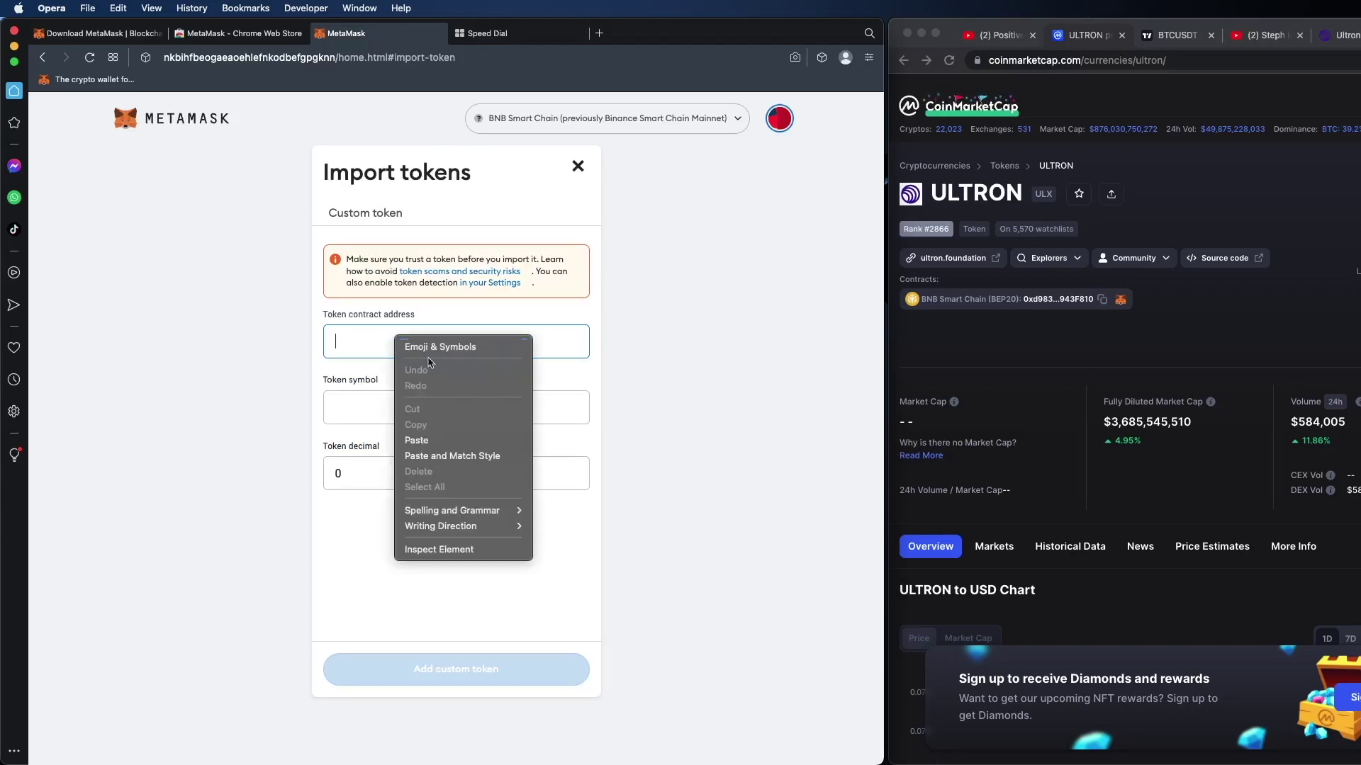
click(475, 440)
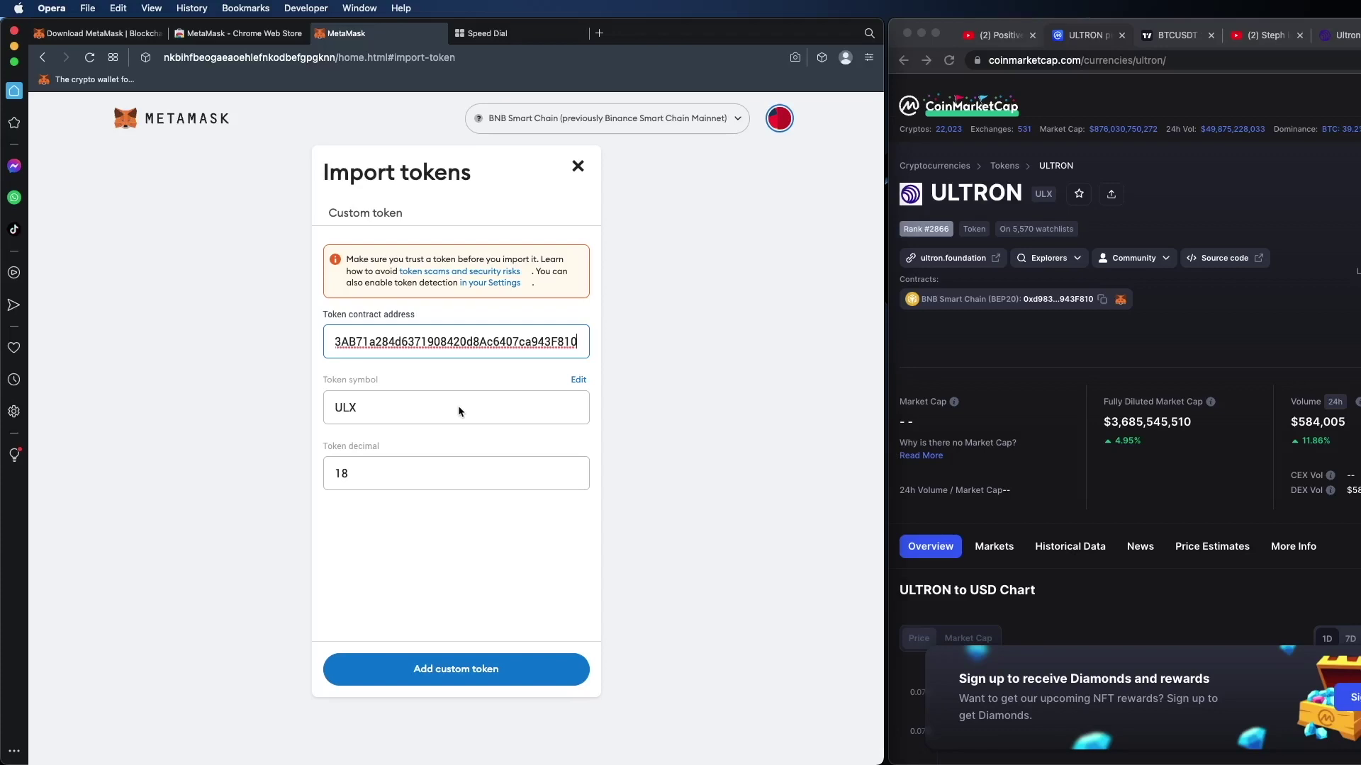
click(502, 681)
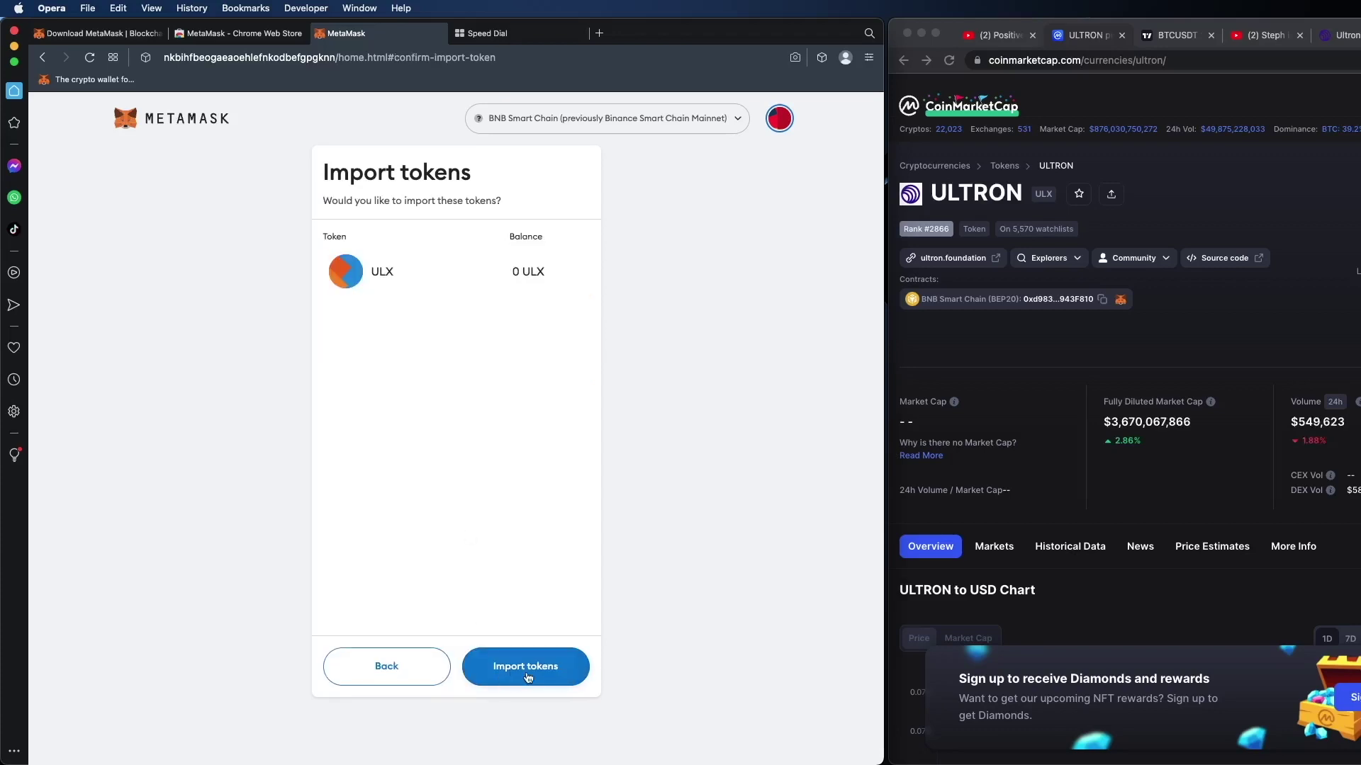
click(526, 675)
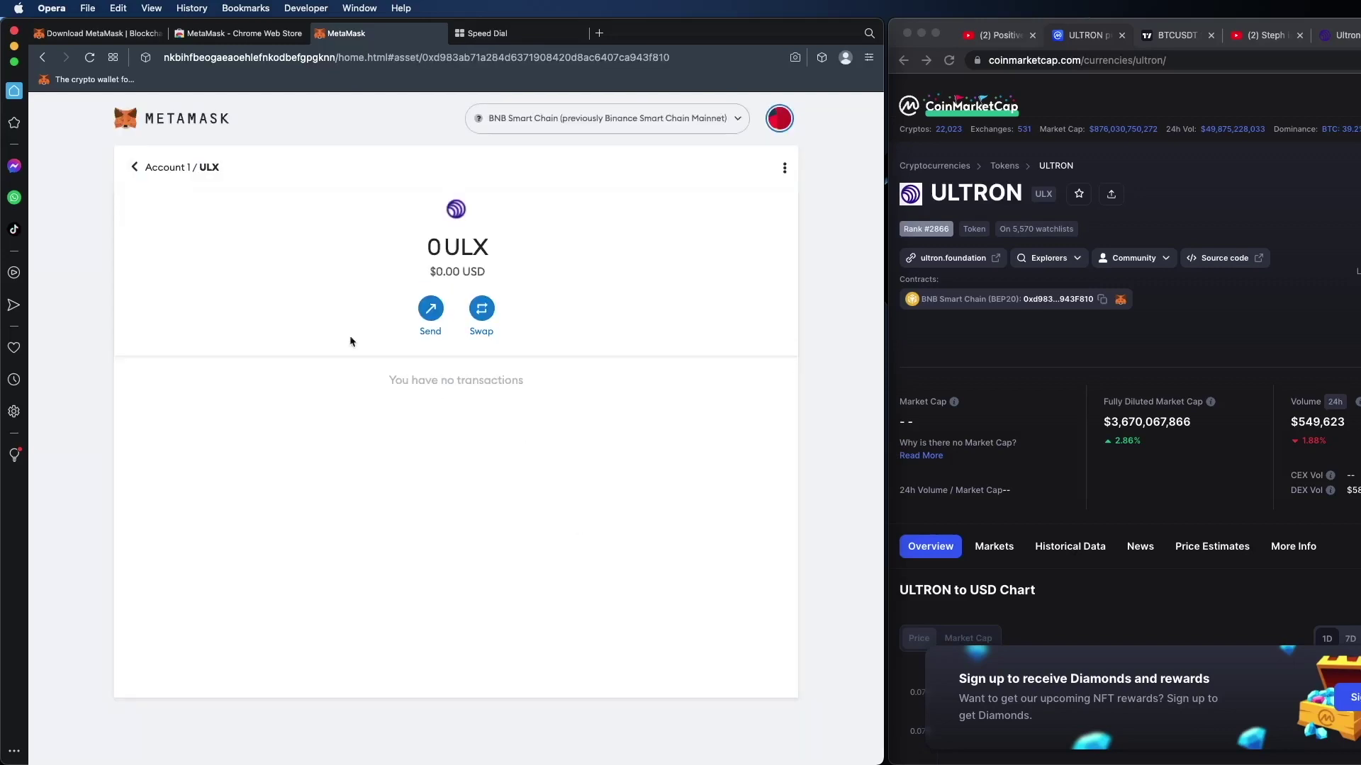
click(166, 168)
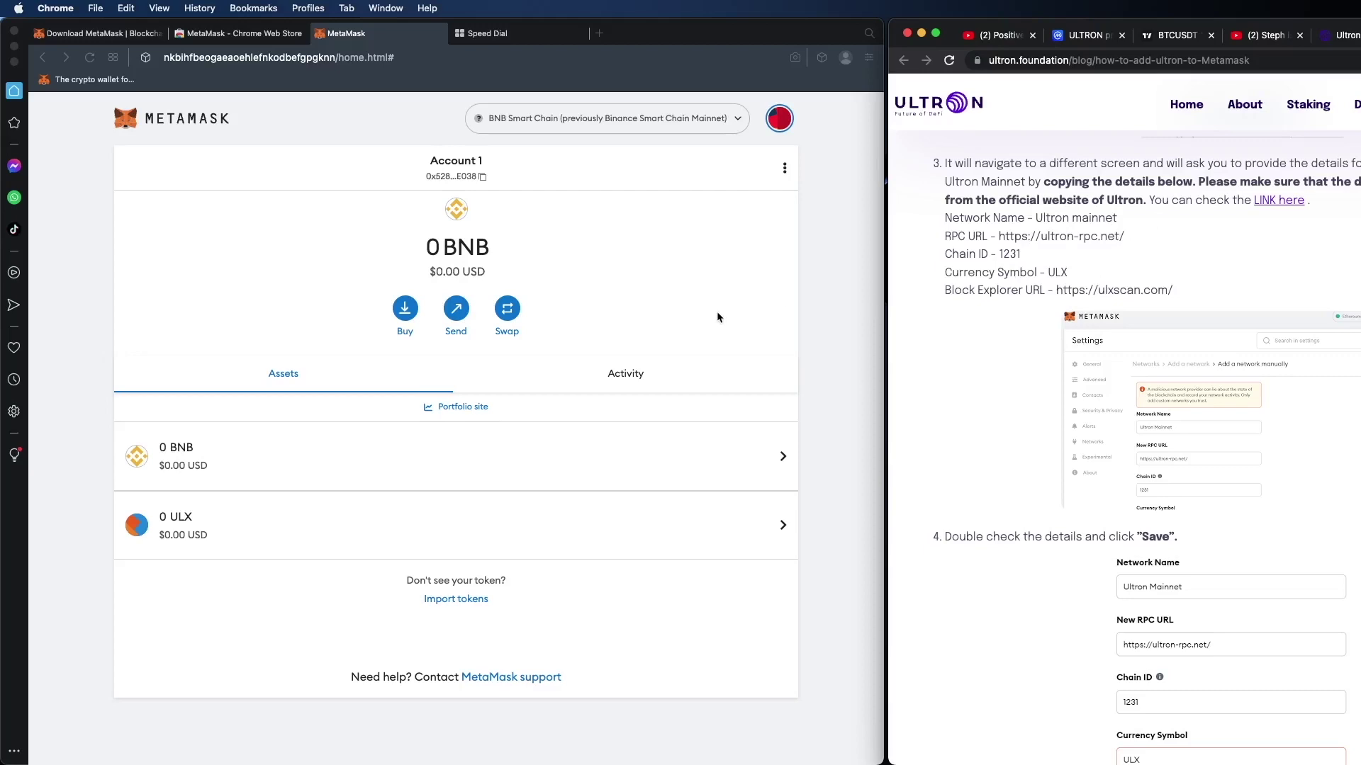
Step: Go to Settings > Networks and open the form for adding a network manually
click(784, 168)
click(781, 121)
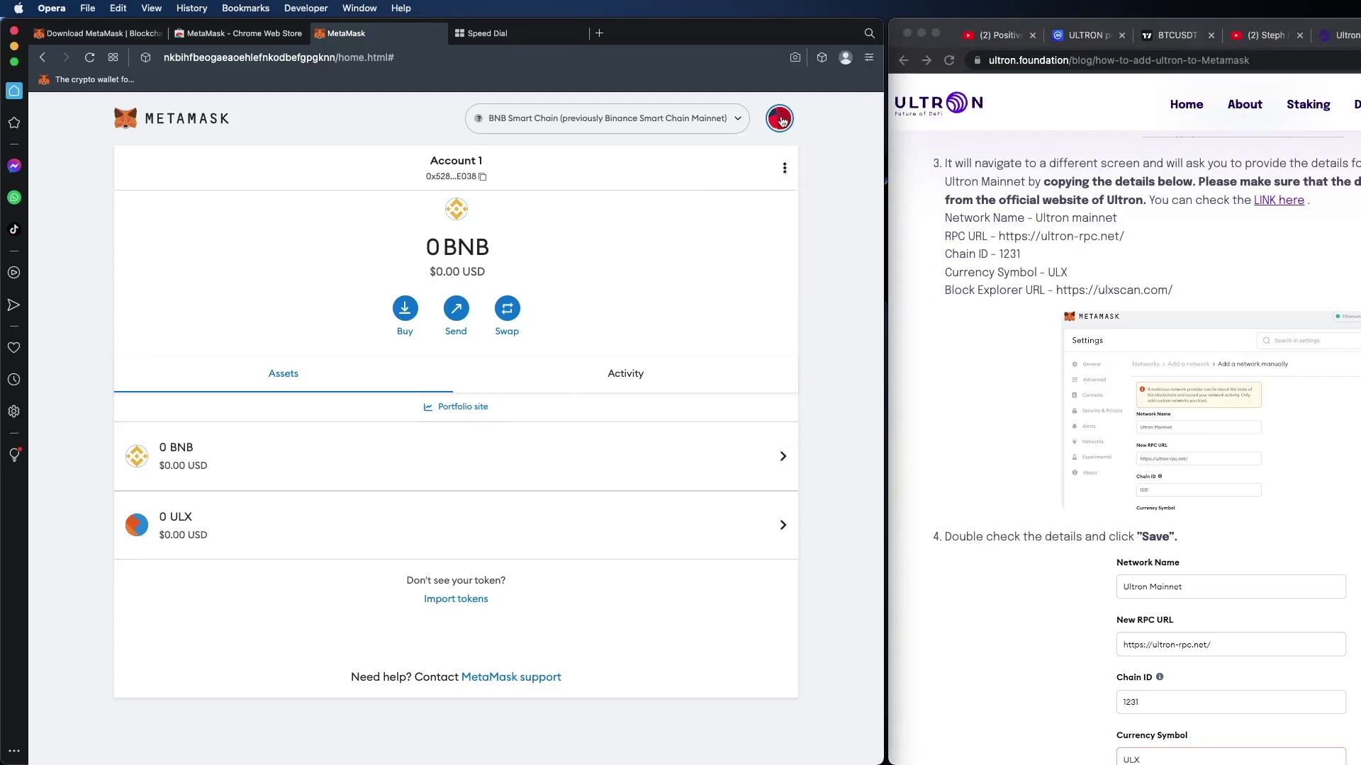
click(781, 121)
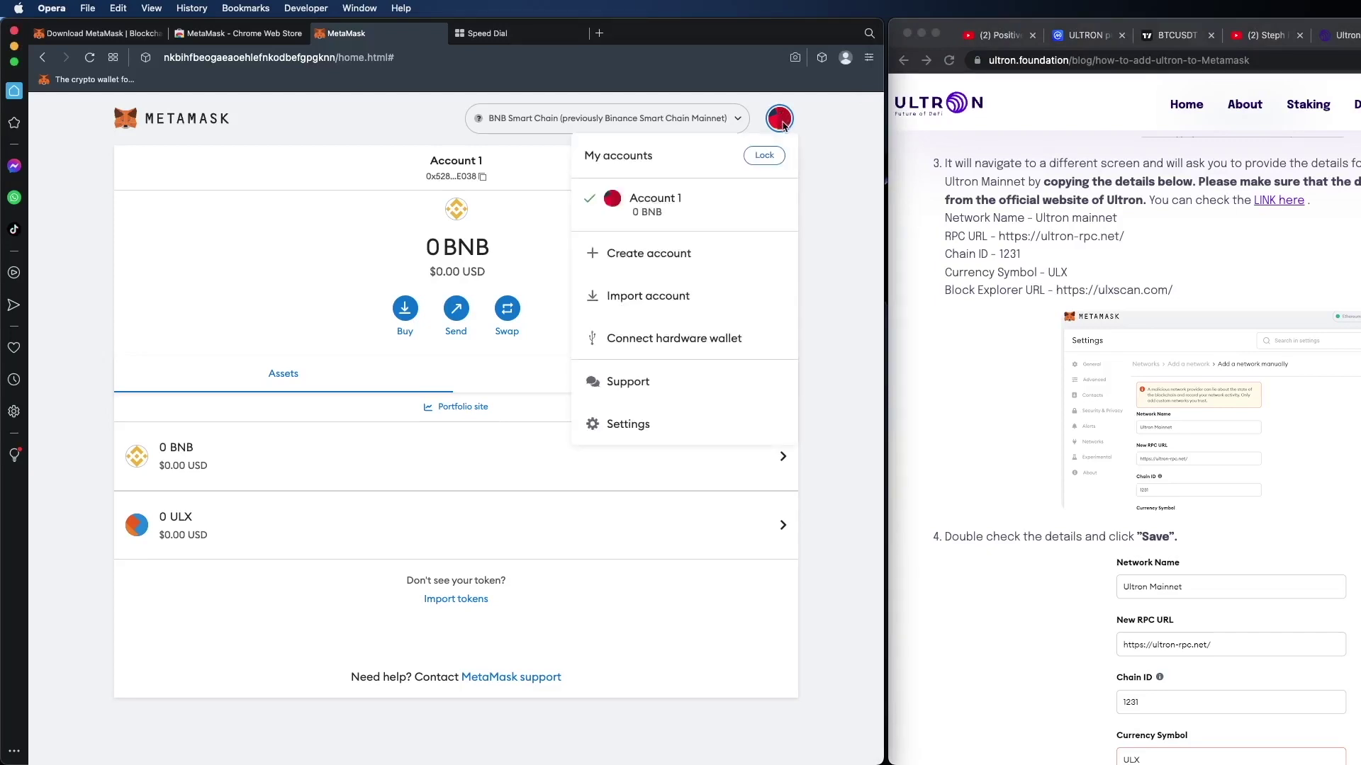
click(672, 422)
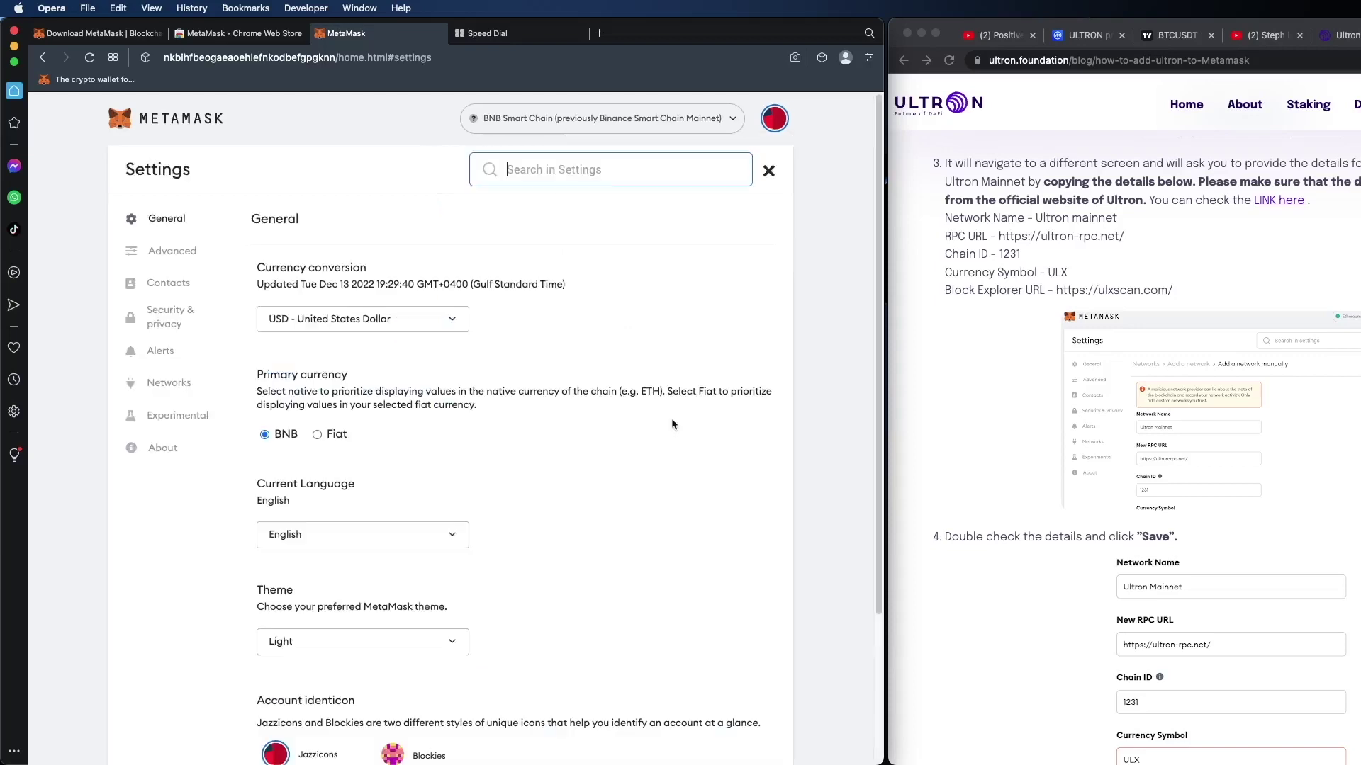
click(156, 386)
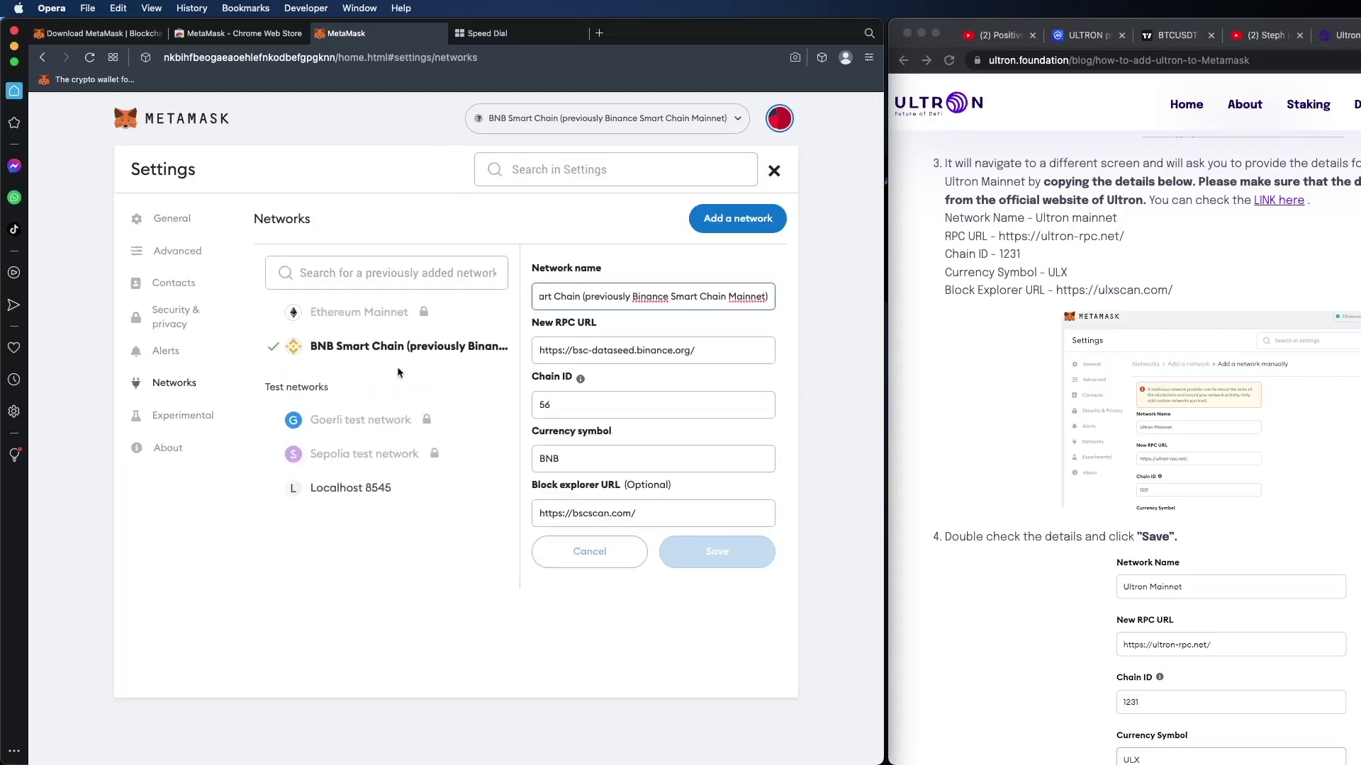
click(754, 222)
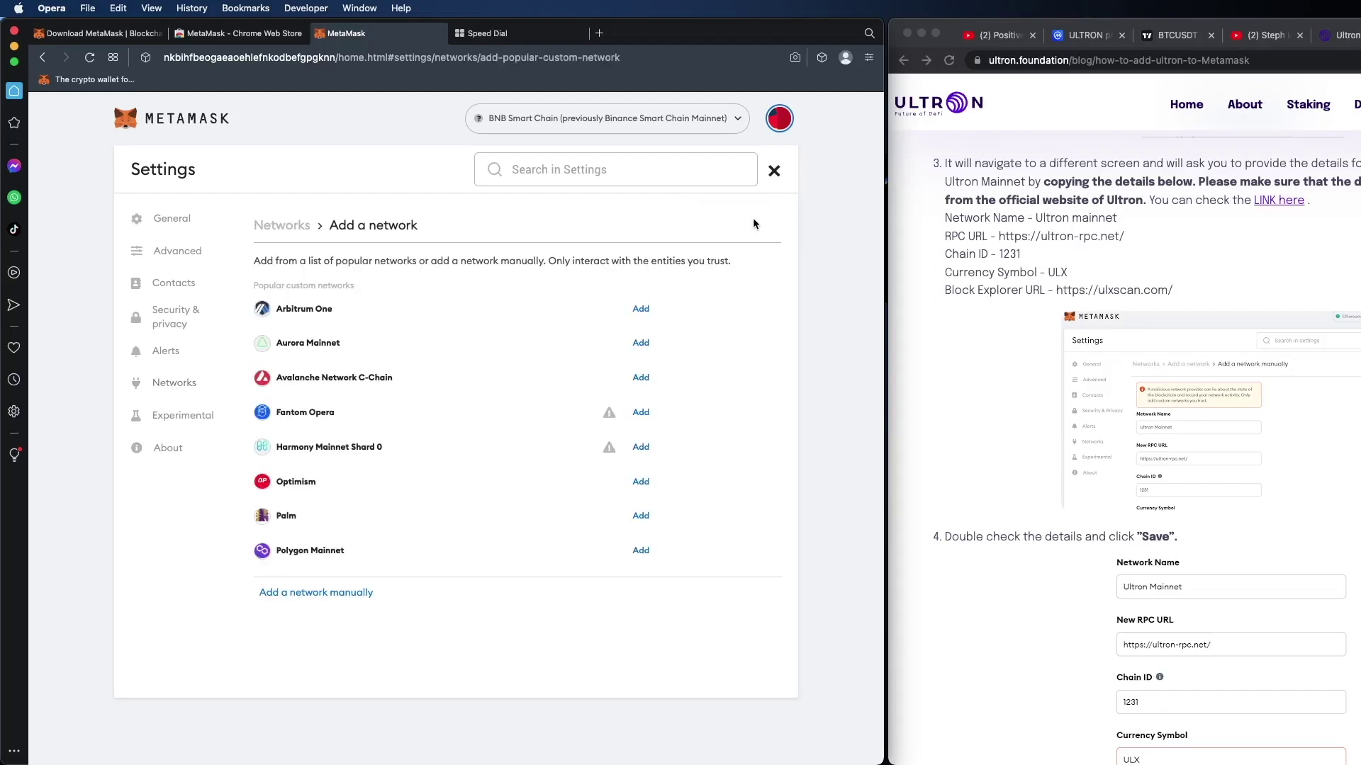
click(350, 592)
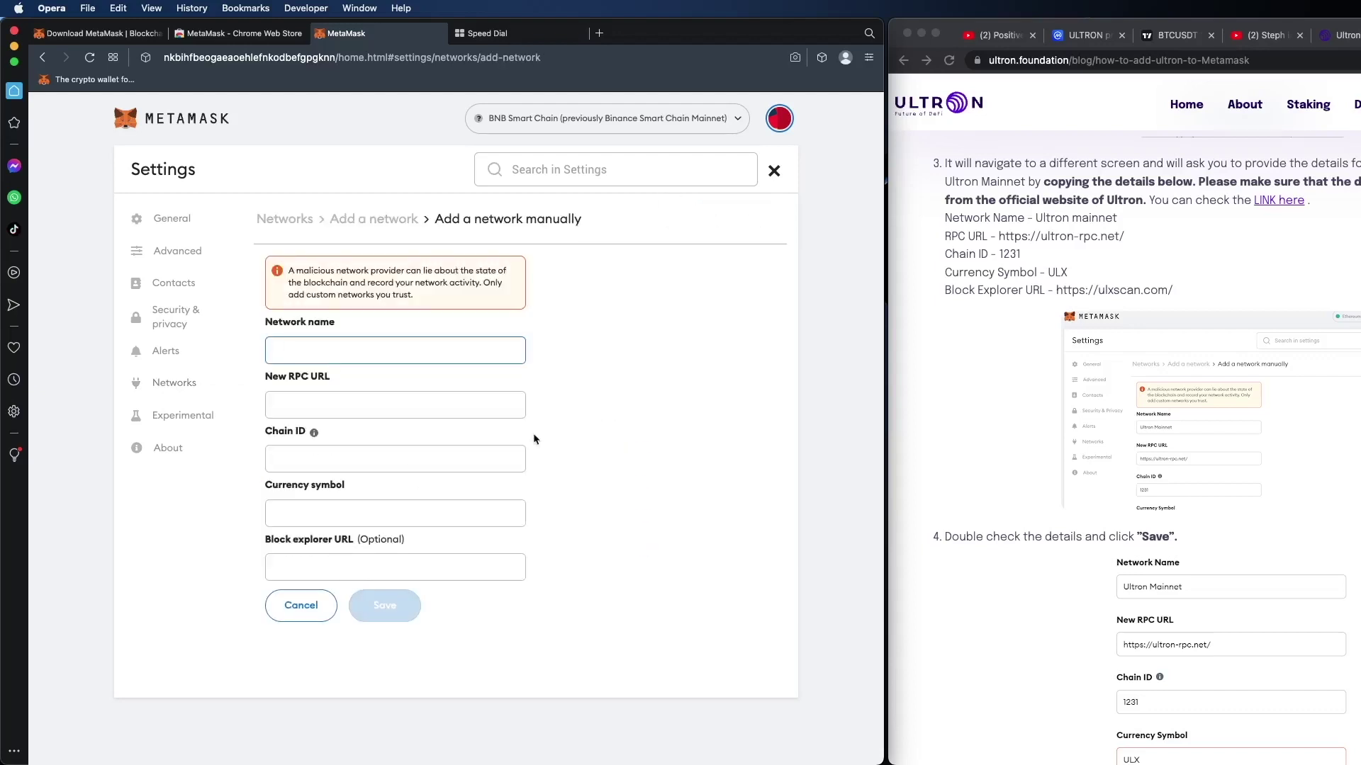
Step: Copy 'Ultron mainnet' from the guide into the Network name field
click(1123, 221)
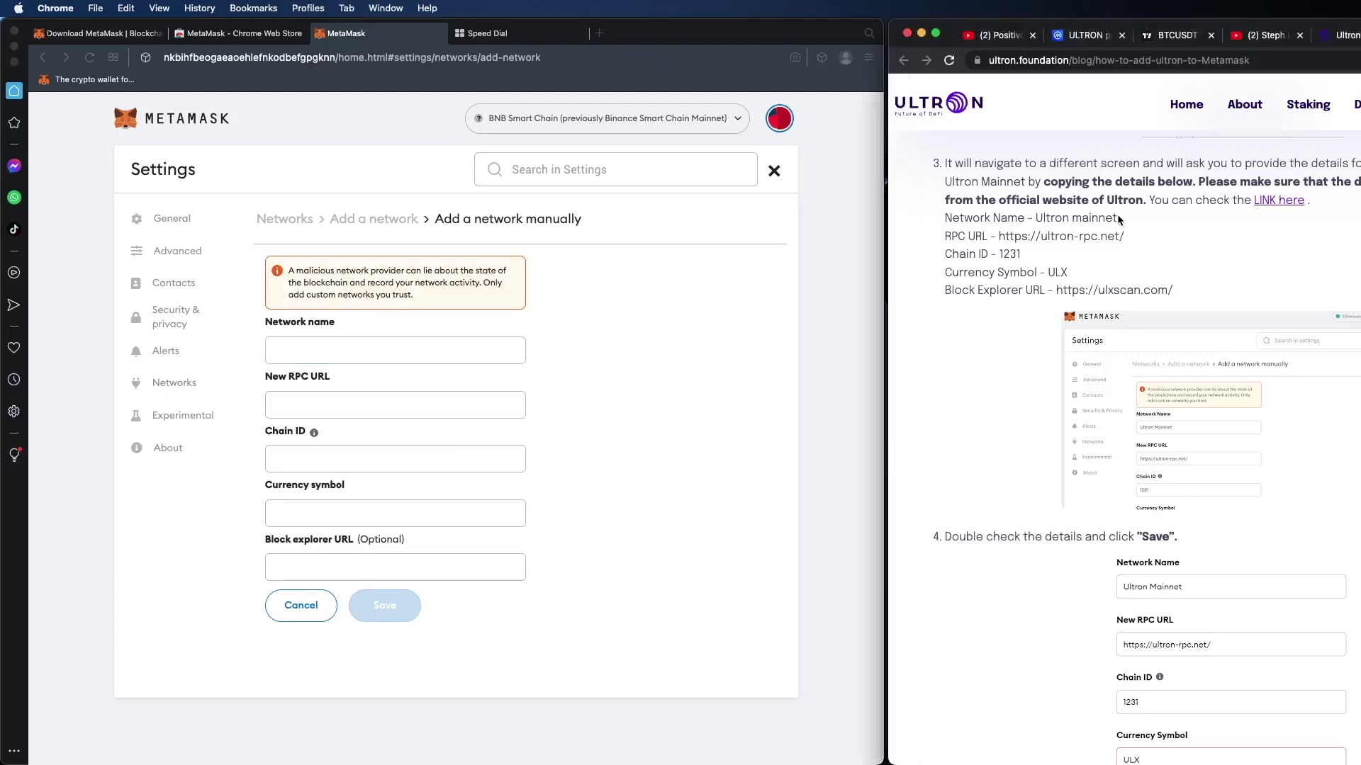
drag(1118, 220, 1036, 219)
key(super+c)
right_click(1039, 219)
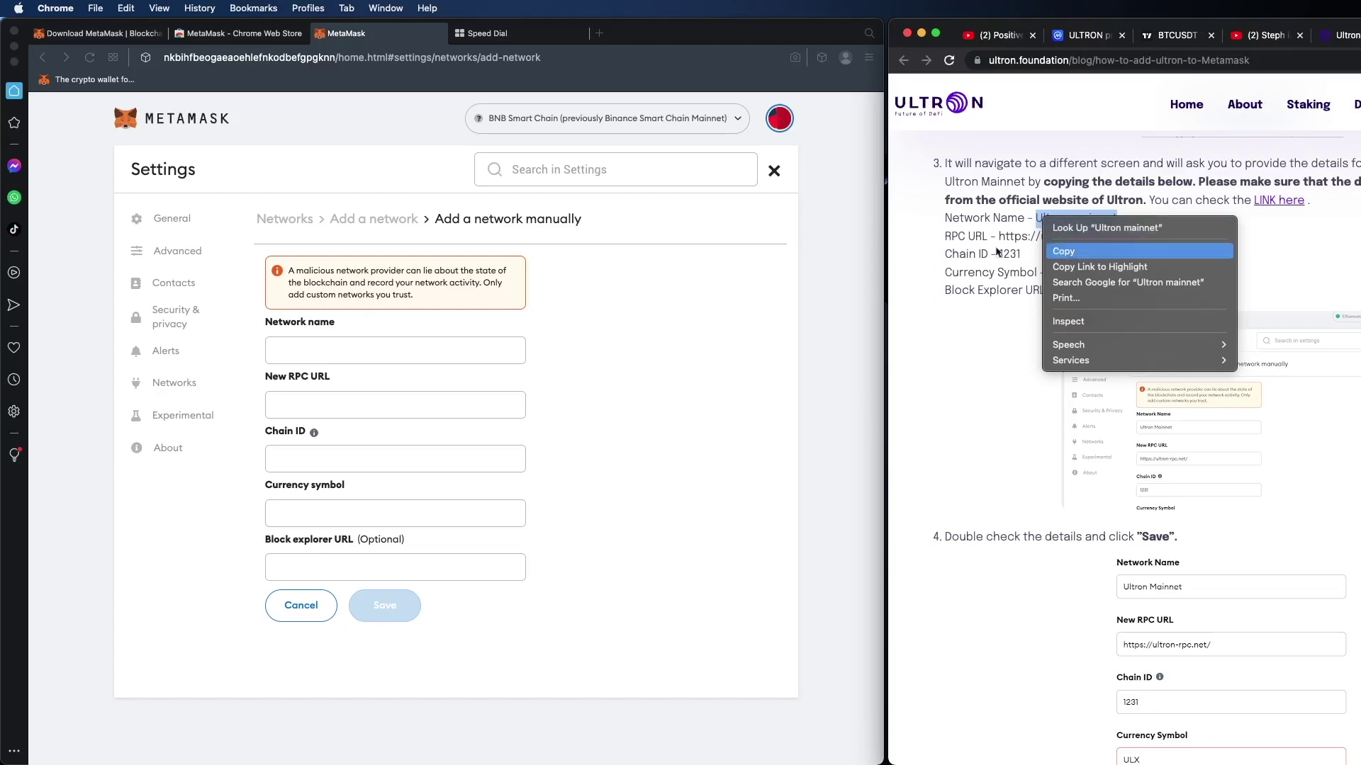
click(414, 352)
right_click(419, 352)
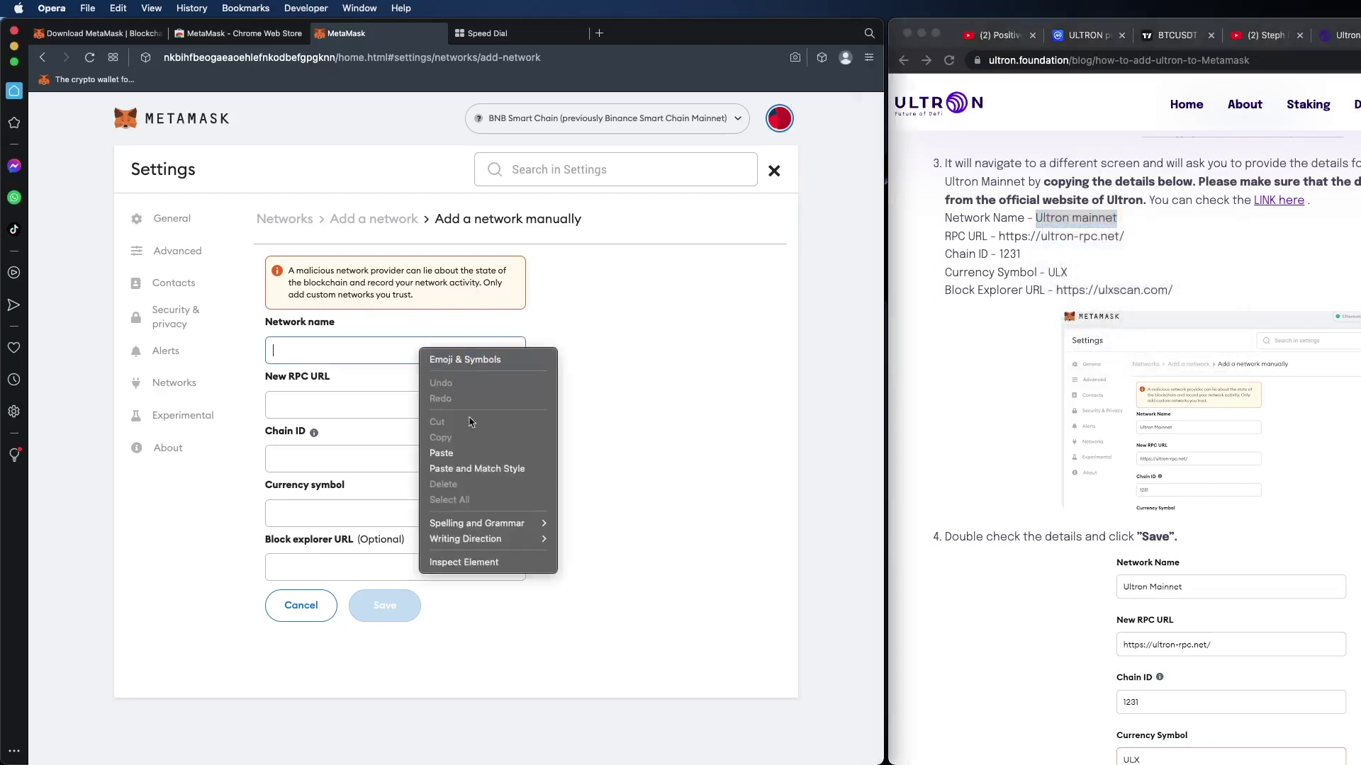
click(502, 455)
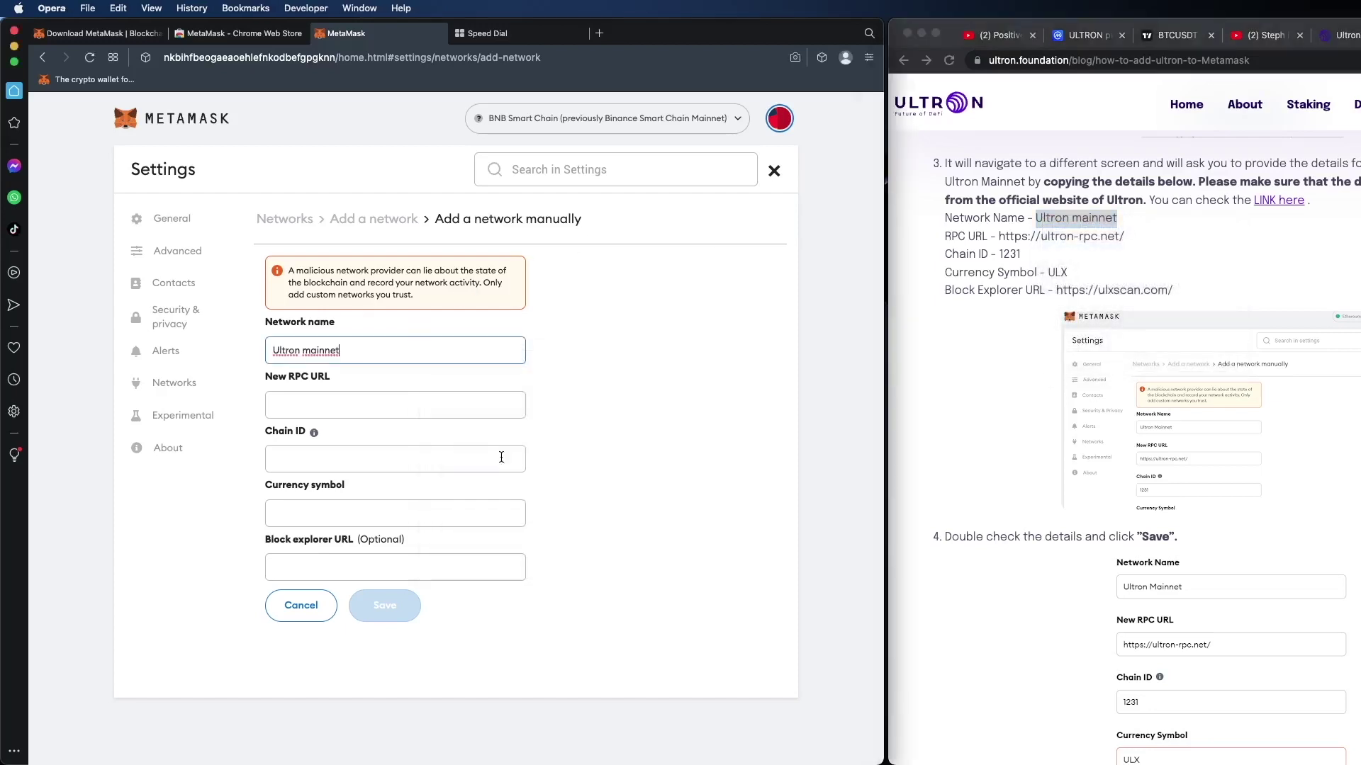
click(1128, 237)
drag(1125, 236, 995, 239)
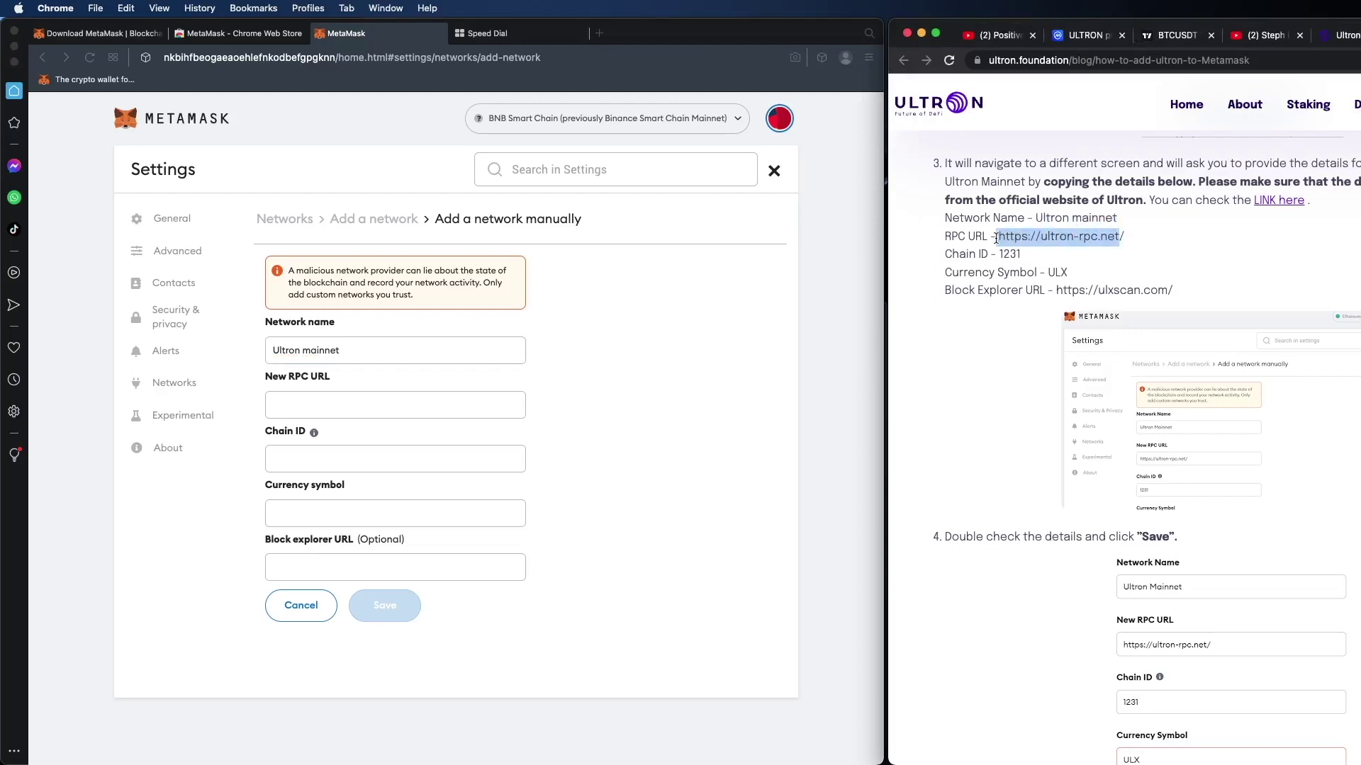
right_click(997, 239)
click(1024, 268)
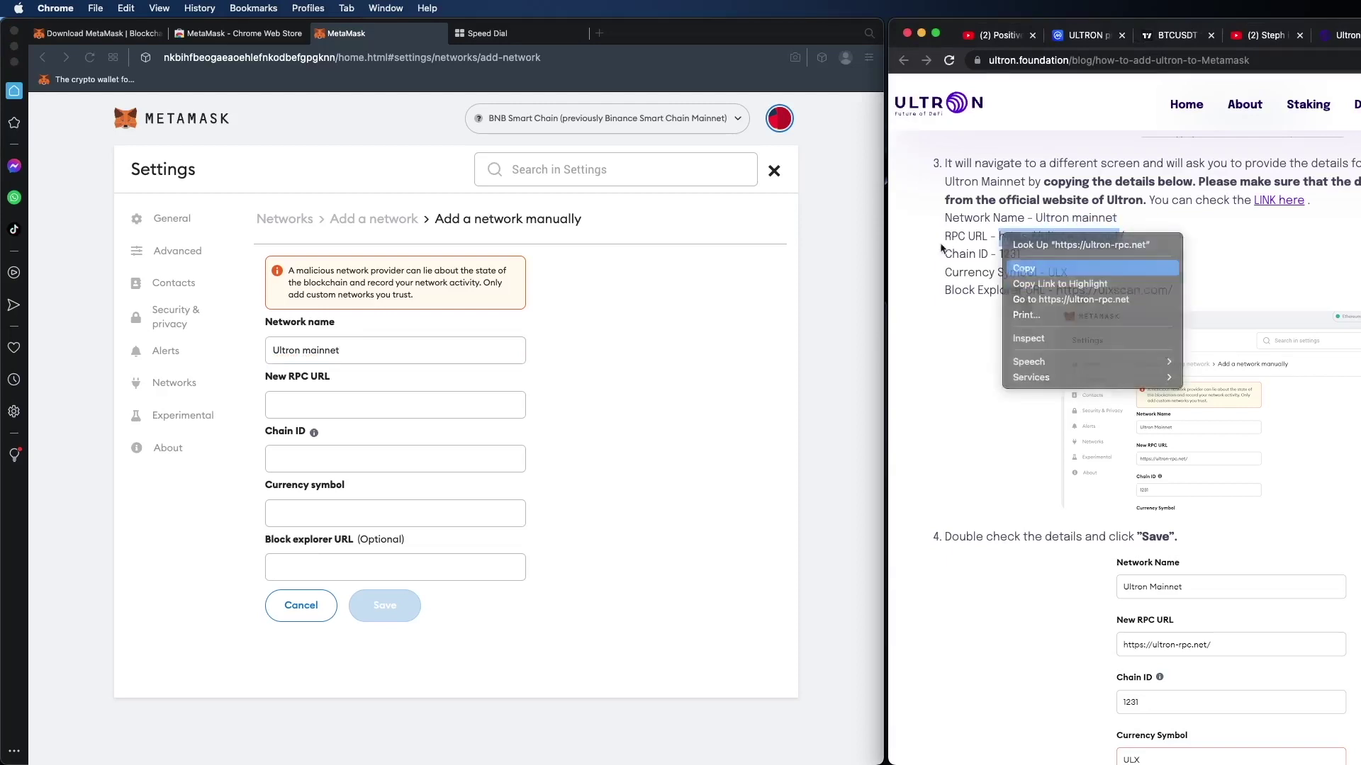
click(404, 401)
right_click(400, 401)
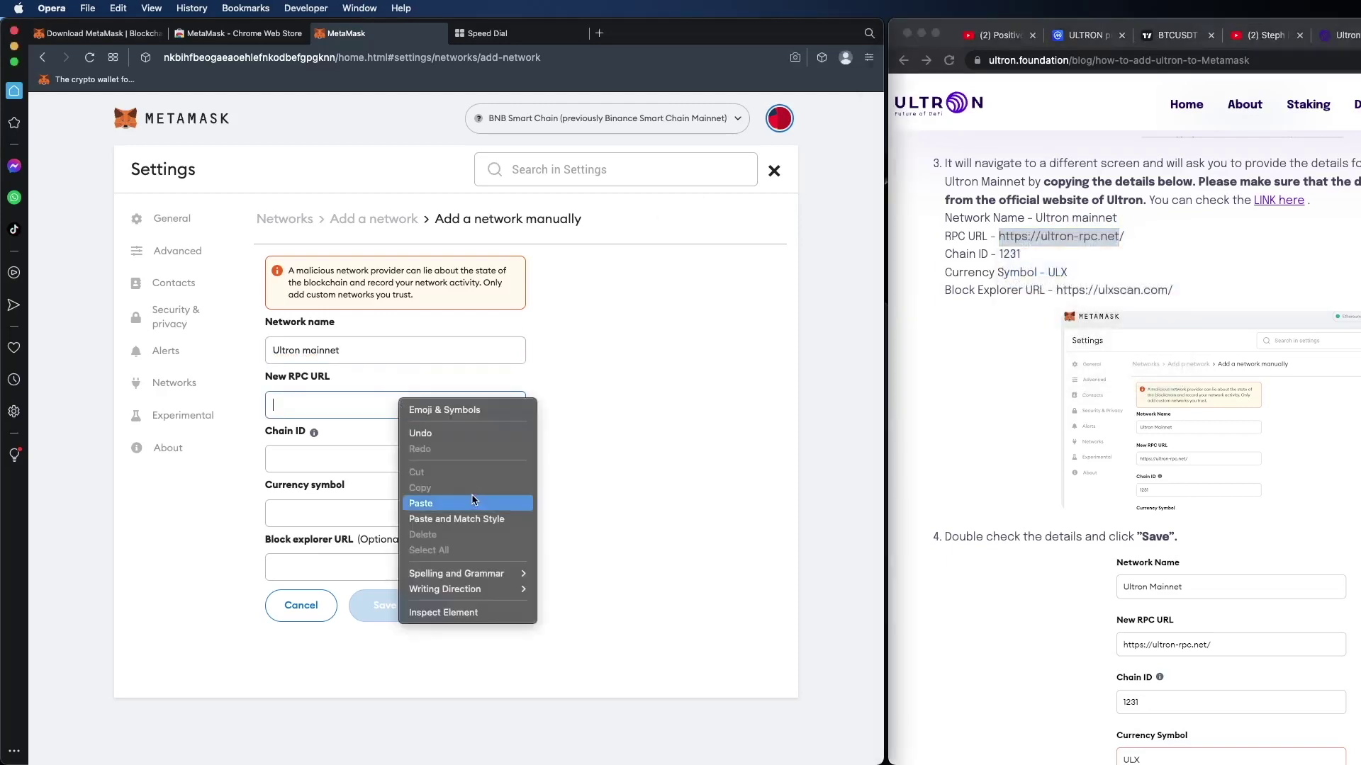
click(474, 501)
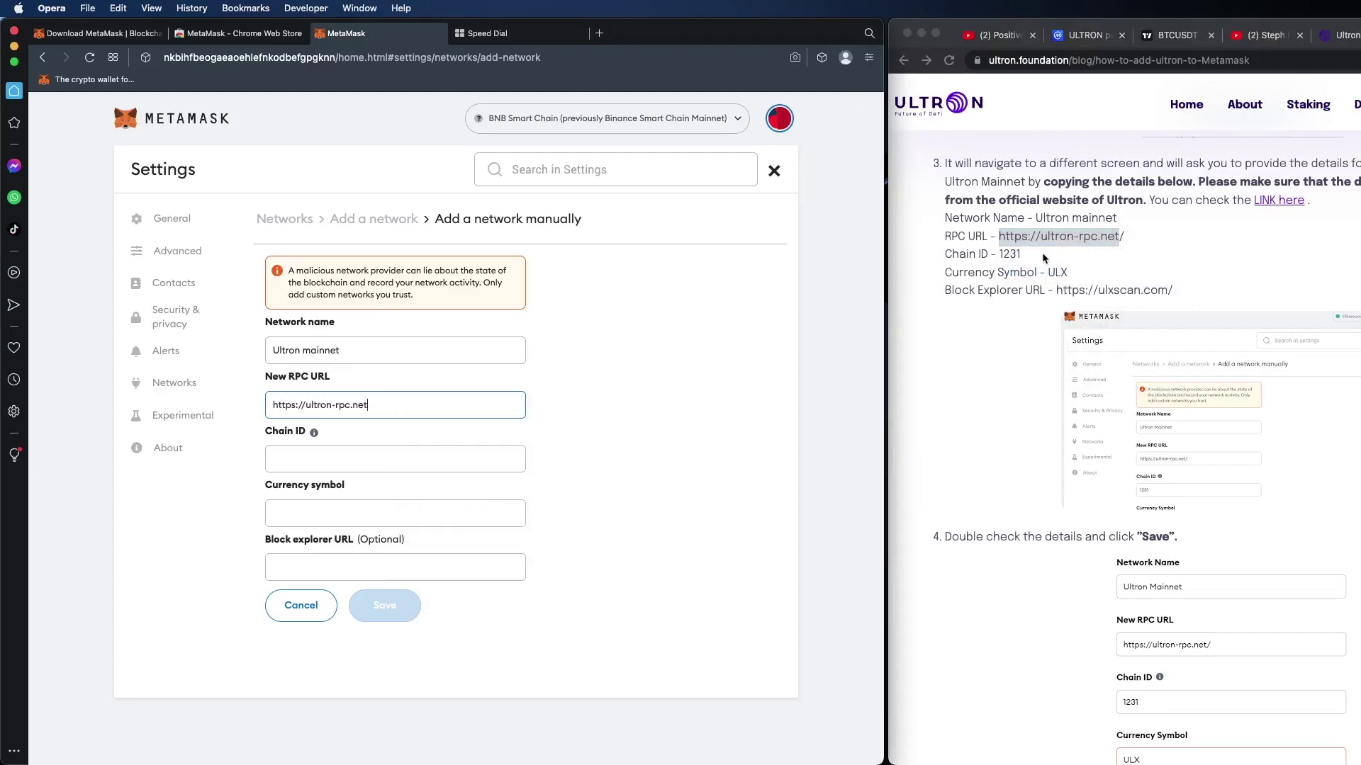
Step: Copy chain ID 1231 from the guide into the Chain ID field
drag(1023, 256, 999, 257)
right_click(1005, 253)
click(1026, 287)
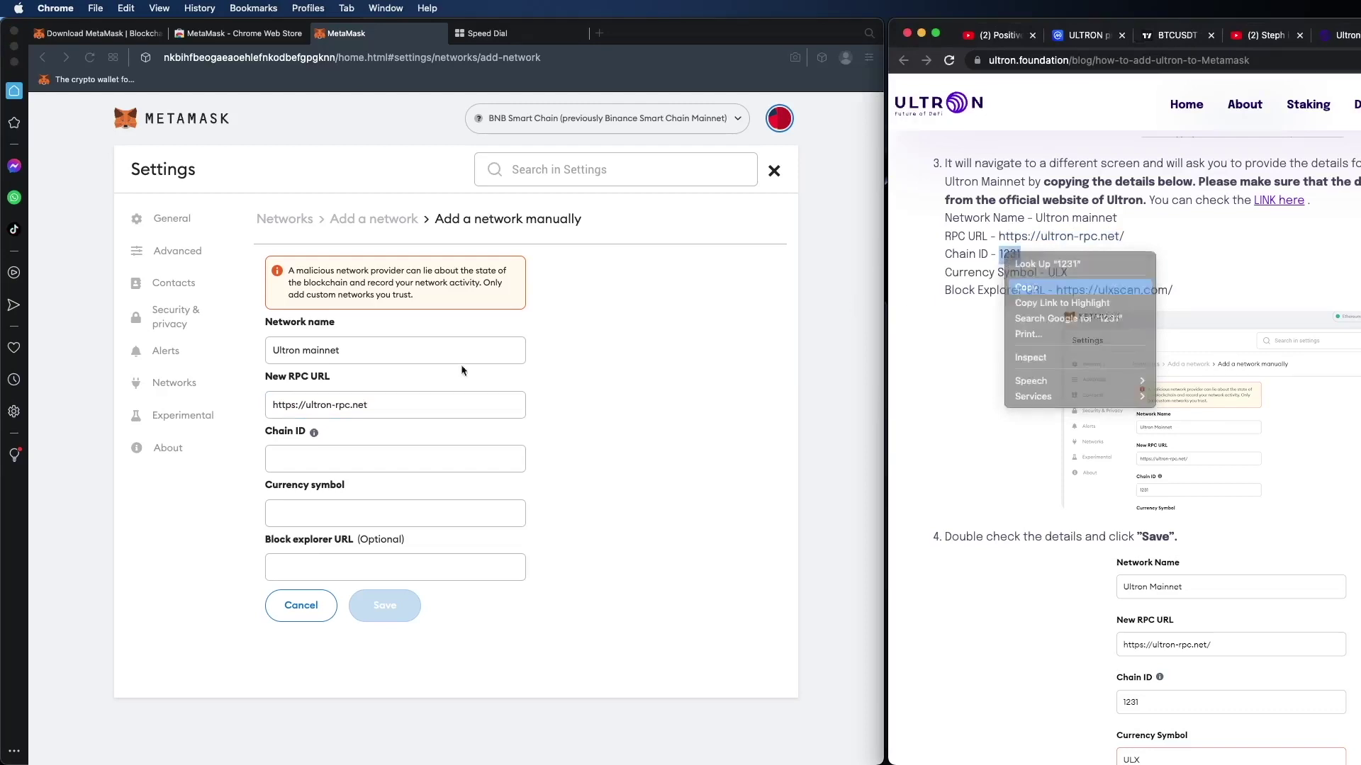
click(362, 460)
right_click(363, 459)
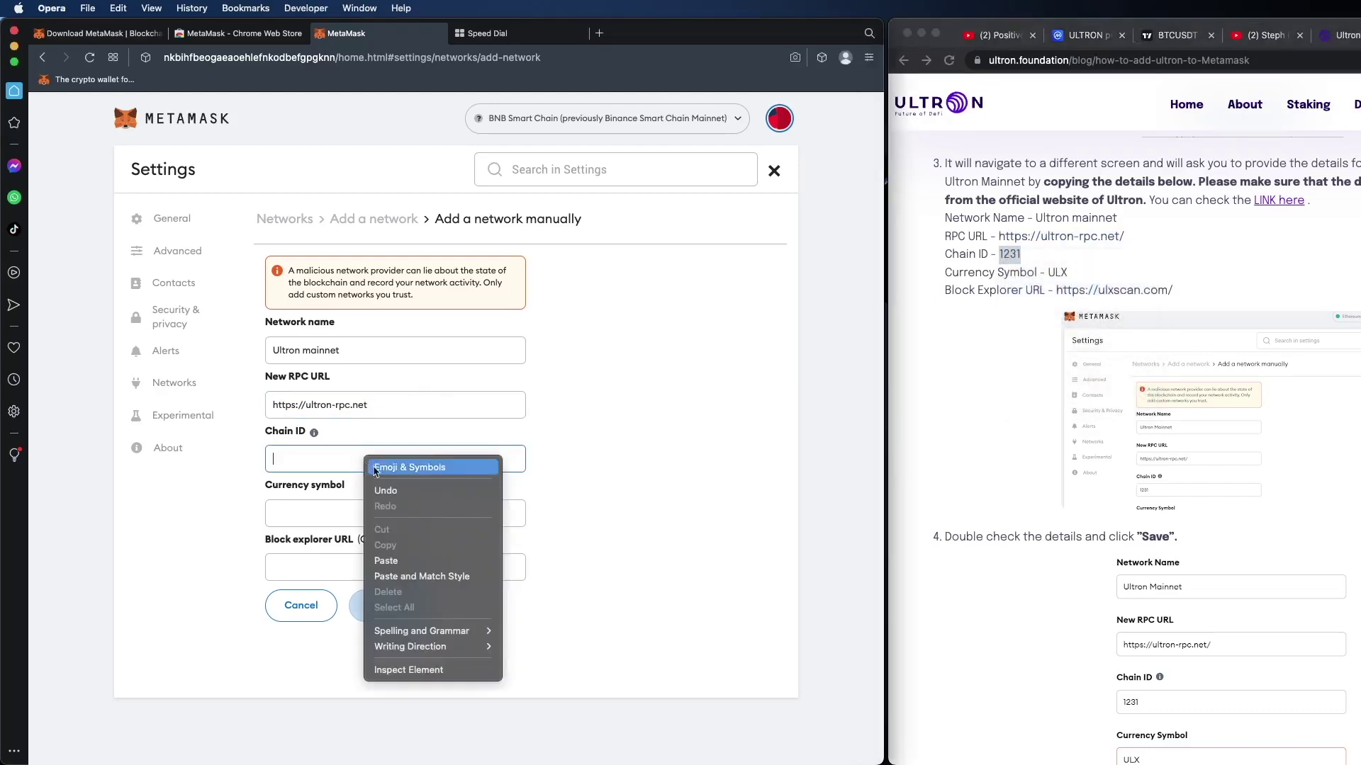
click(437, 562)
Step: Copy currency symbol ULX from the guide into the Currency symbol field
click(1070, 276)
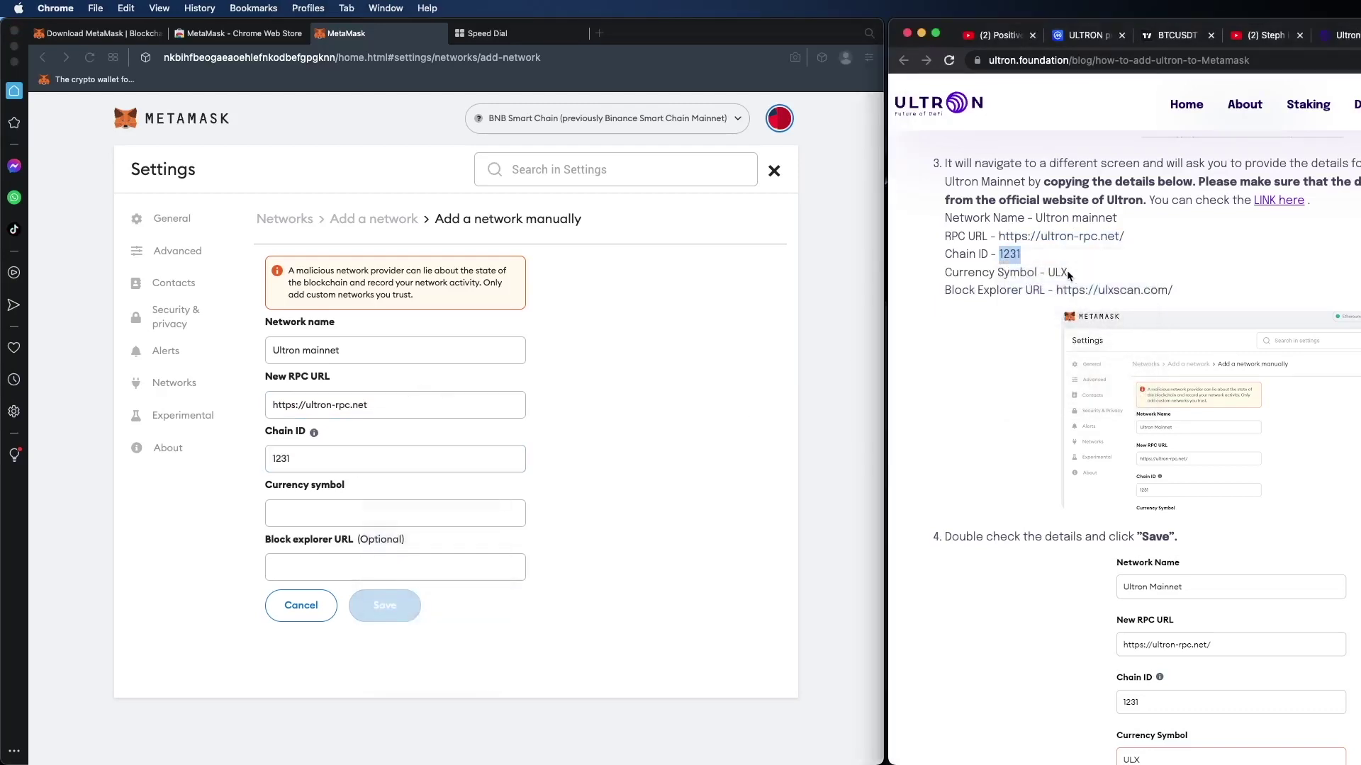
drag(1070, 275, 1048, 274)
right_click(1048, 274)
click(1077, 306)
click(328, 516)
right_click(328, 516)
click(397, 615)
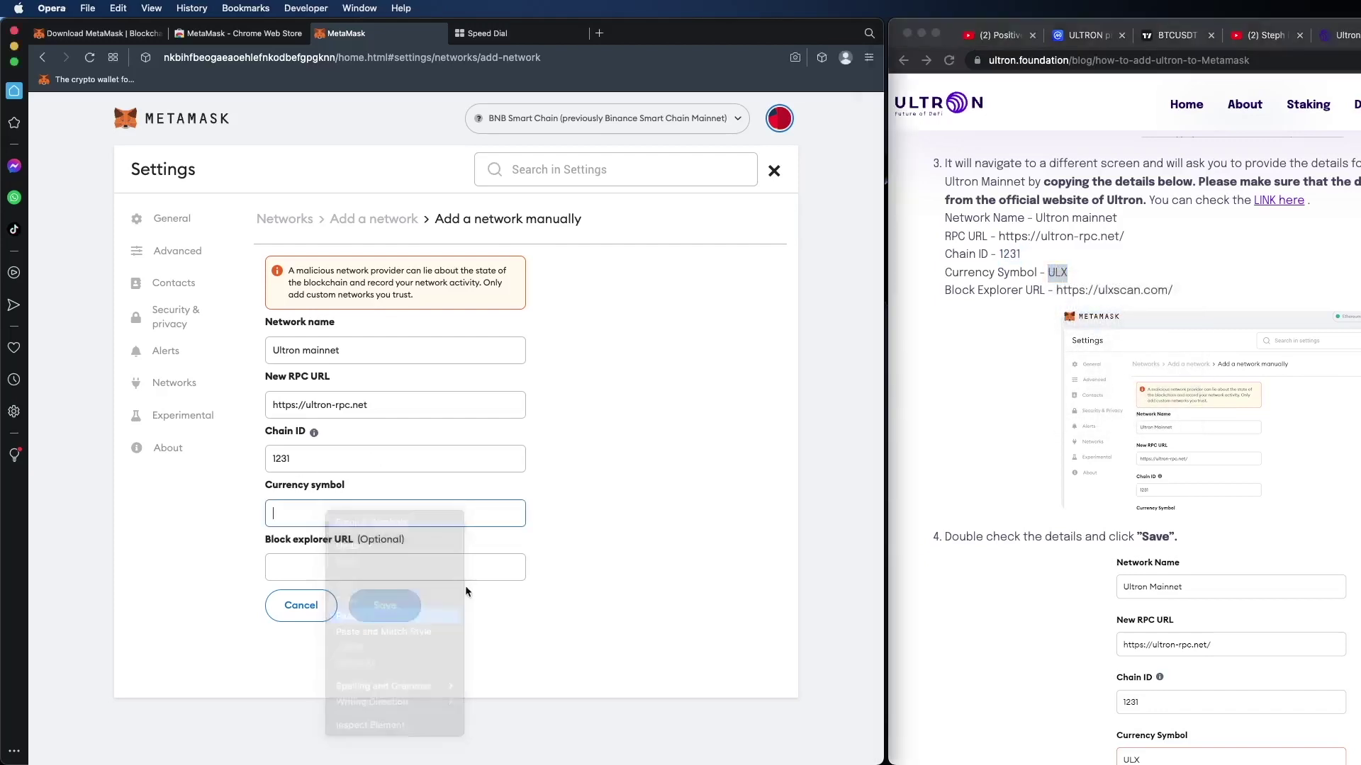
click(1195, 293)
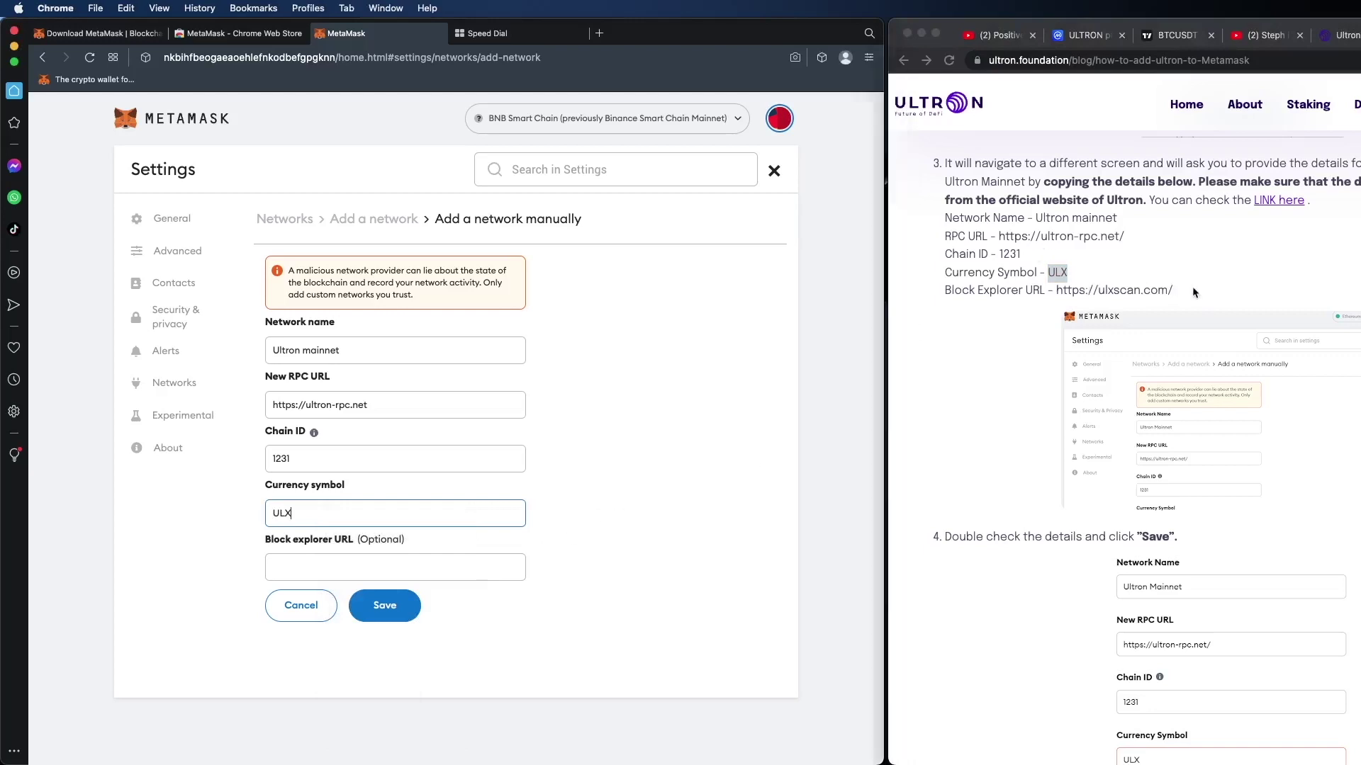
drag(1176, 294, 1059, 293)
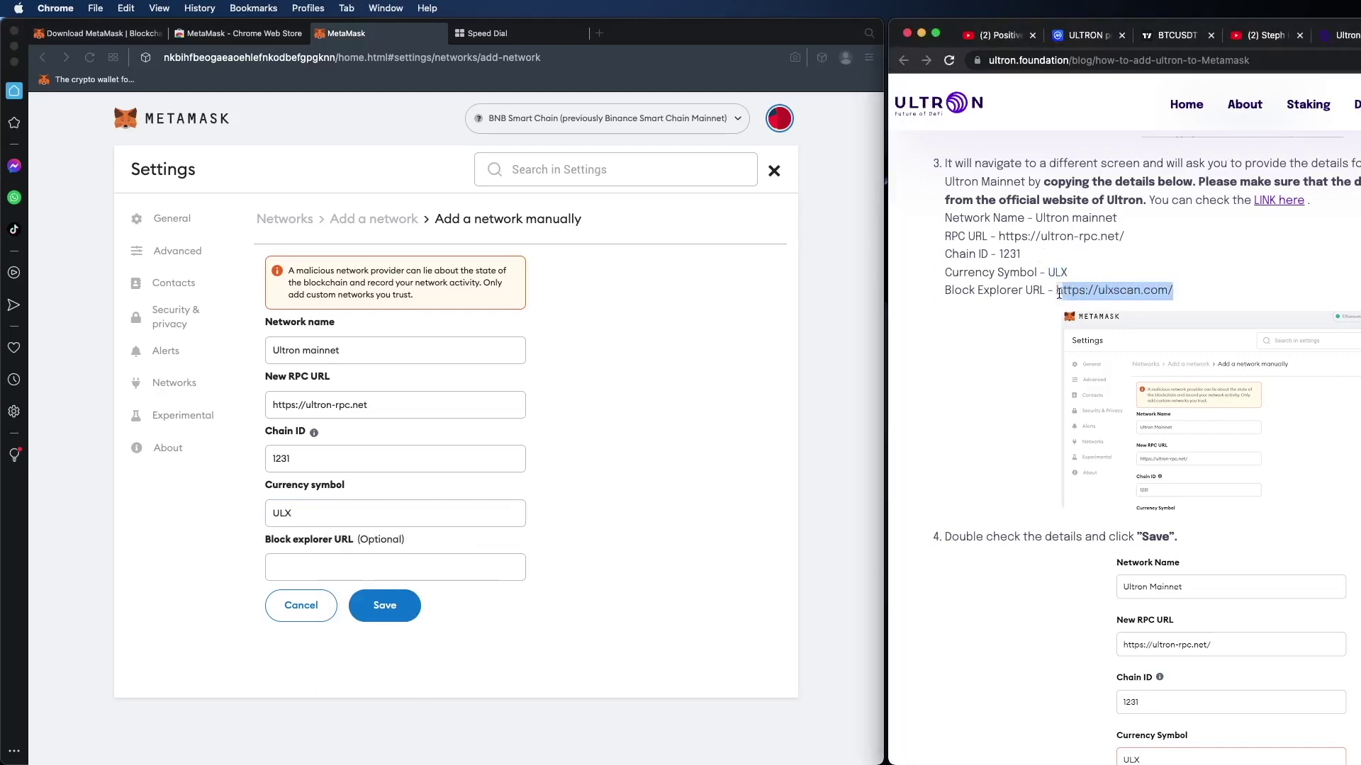
right_click(1059, 293)
click(1097, 326)
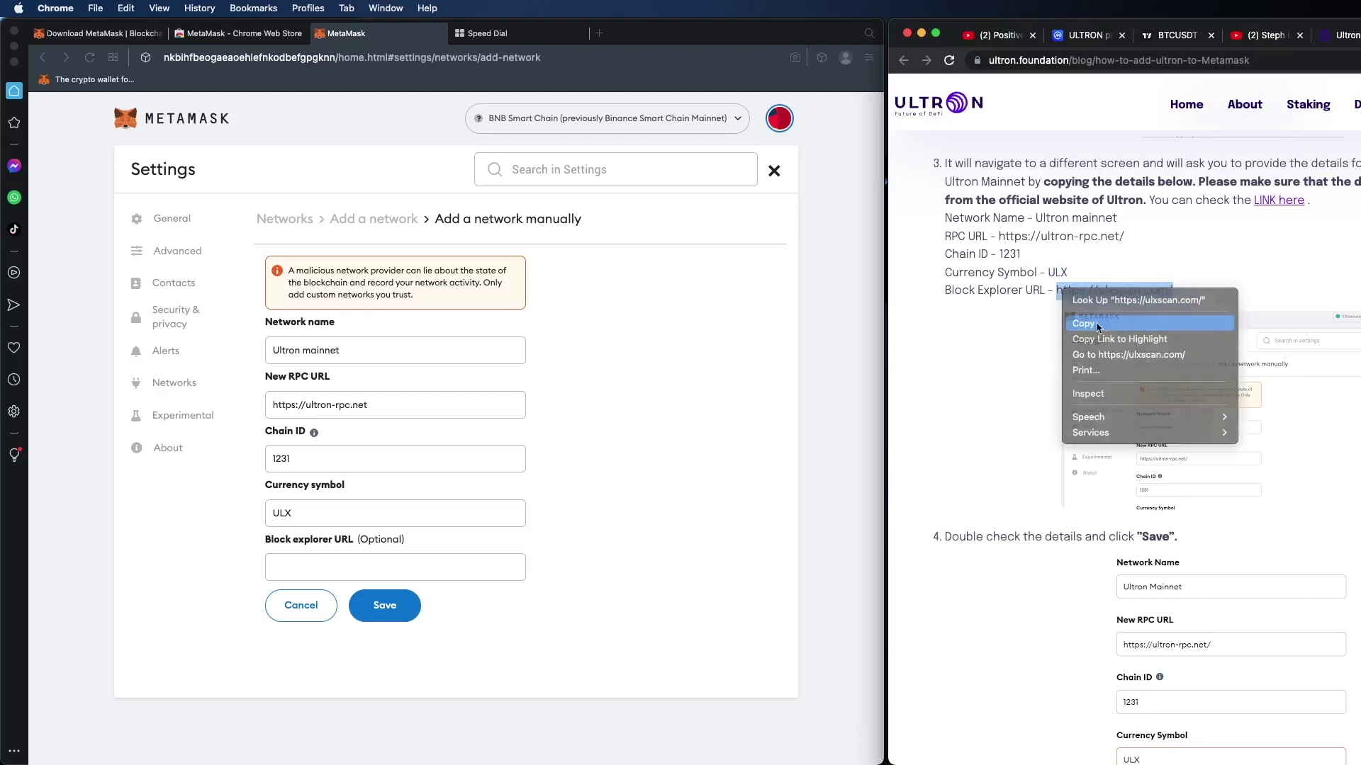
click(391, 574)
right_click(391, 574)
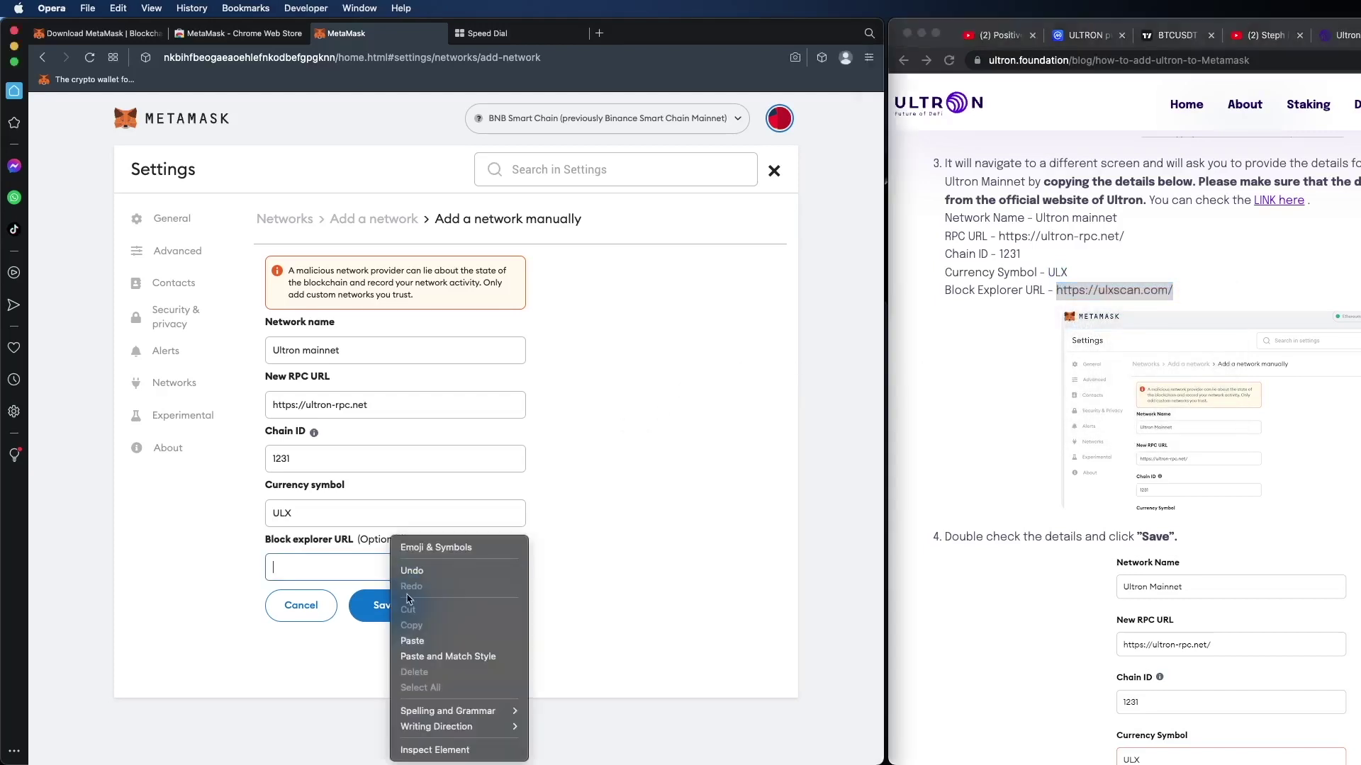
click(429, 640)
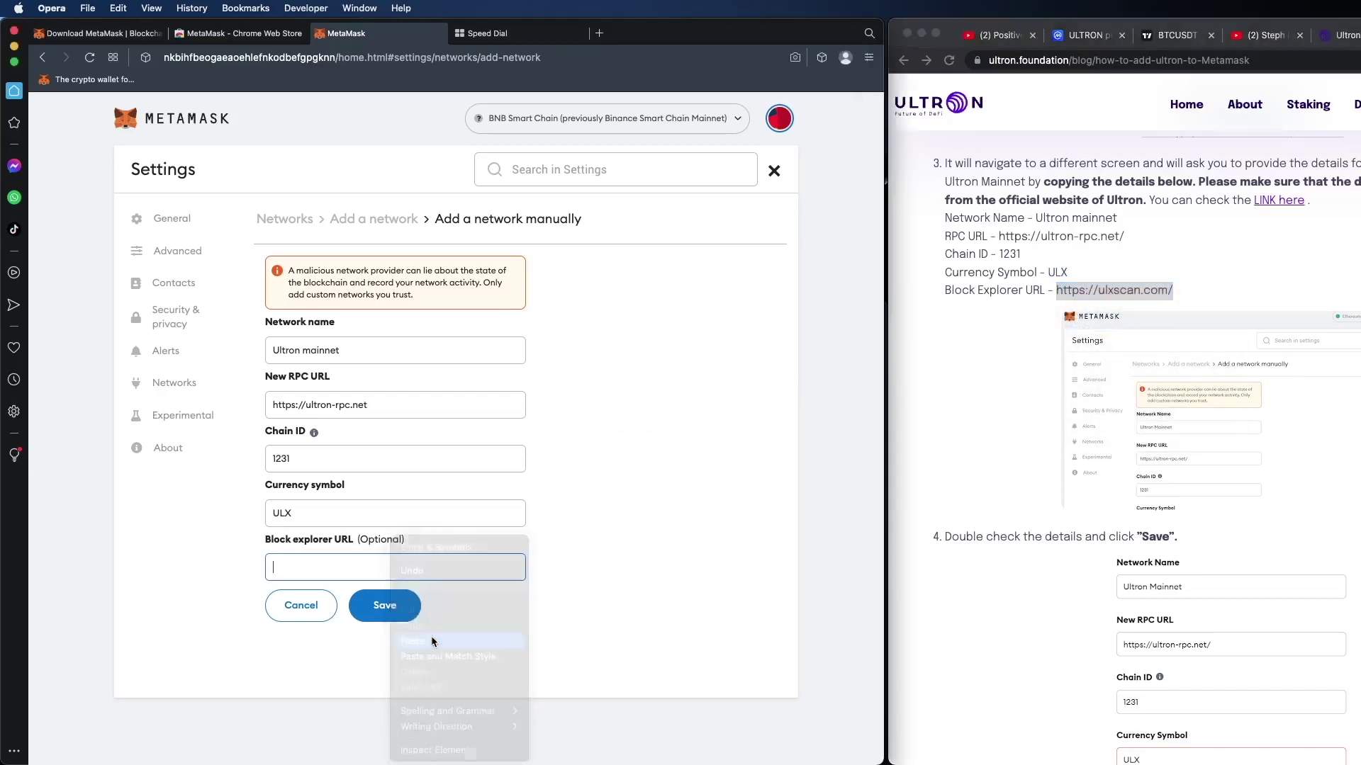
click(383, 606)
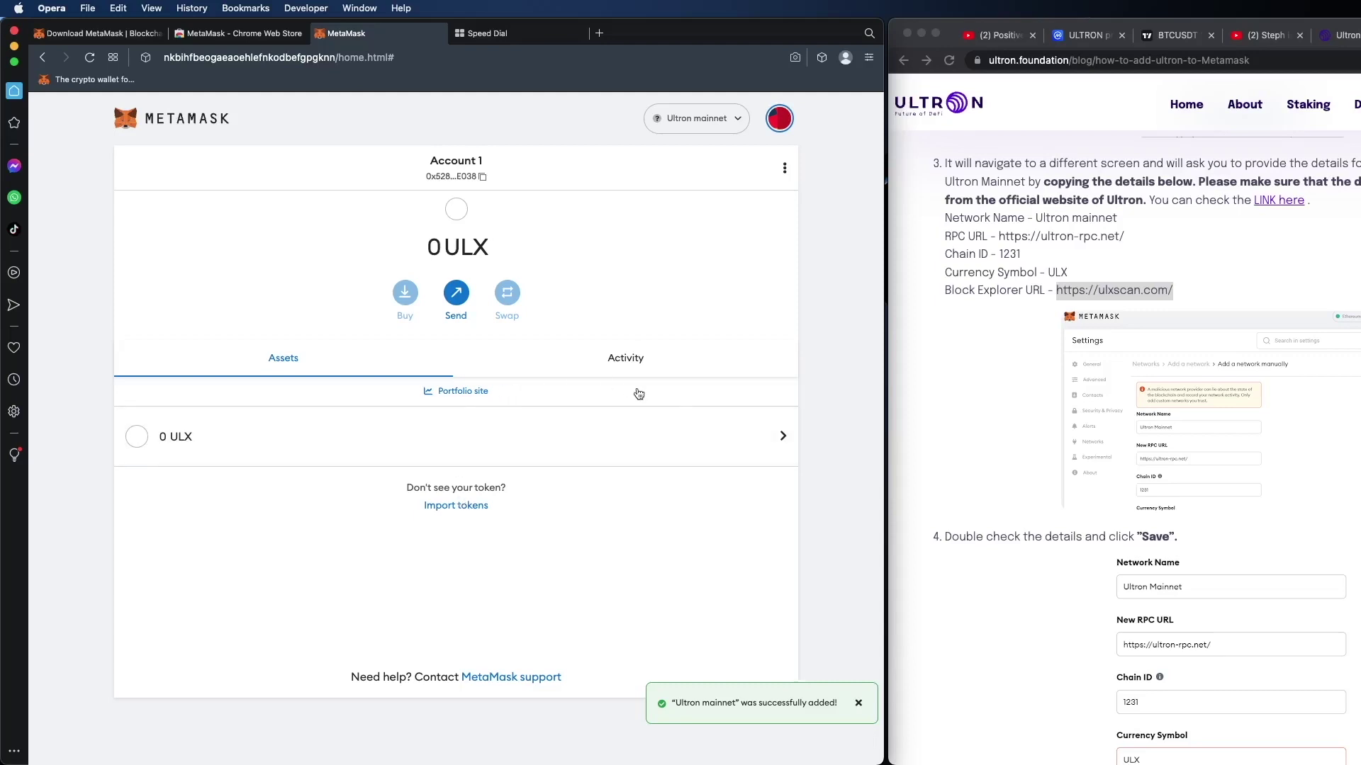
key(super+Tab)
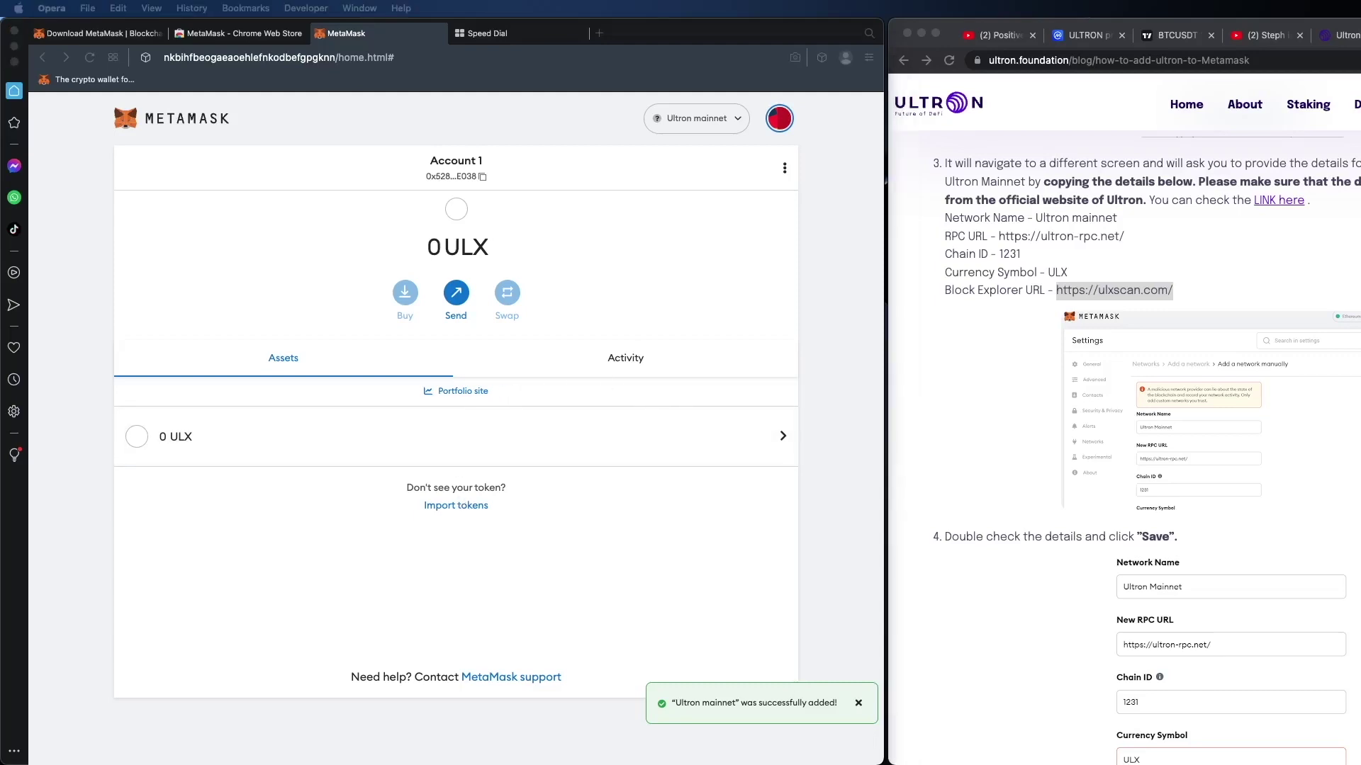